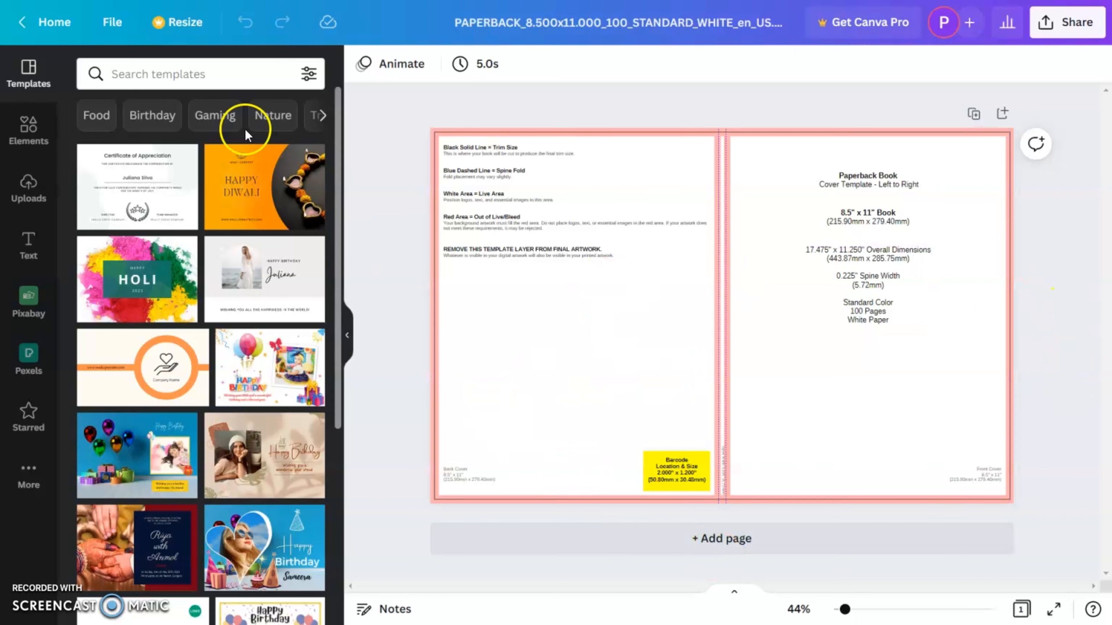
Step: Show the rulers and guides and collapse the side panel to enlarge the cover template
click(105, 24)
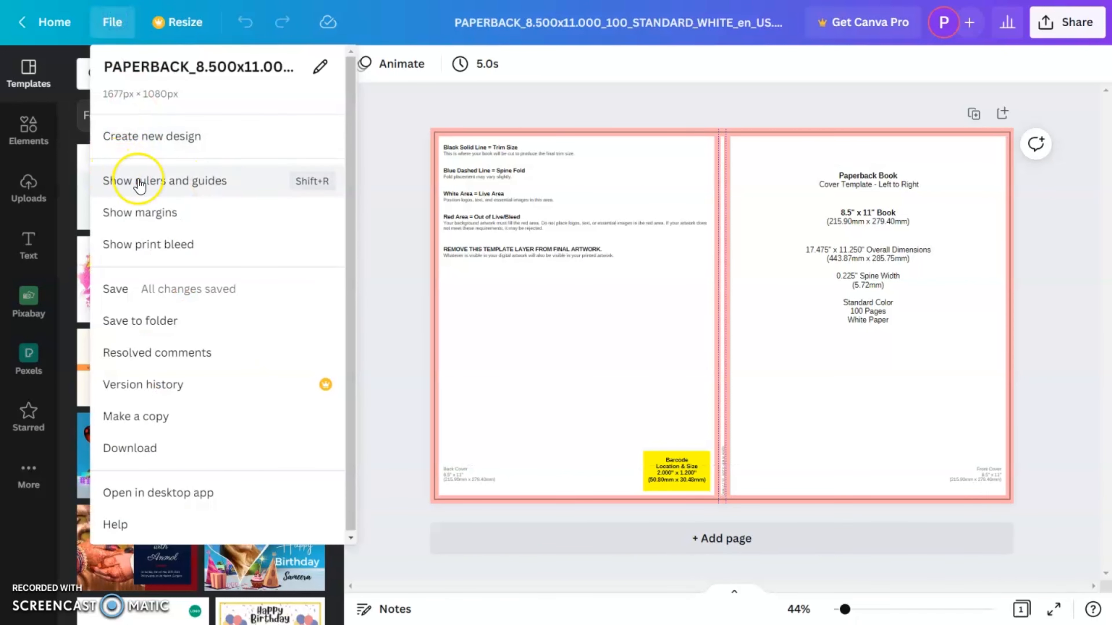
click(182, 182)
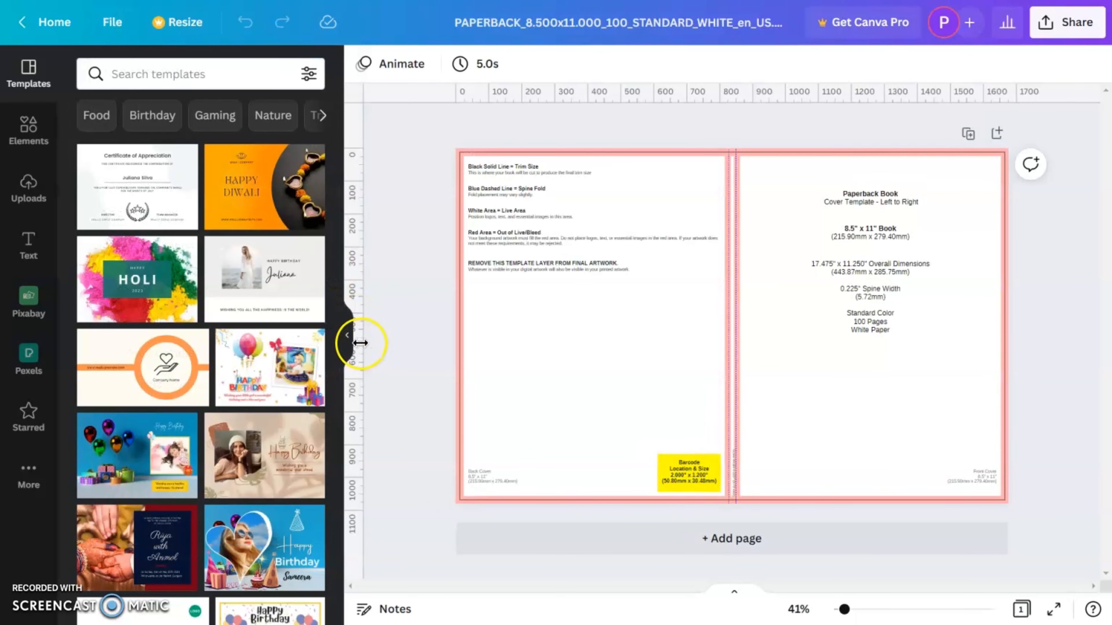
click(348, 338)
drag(844, 610, 857, 610)
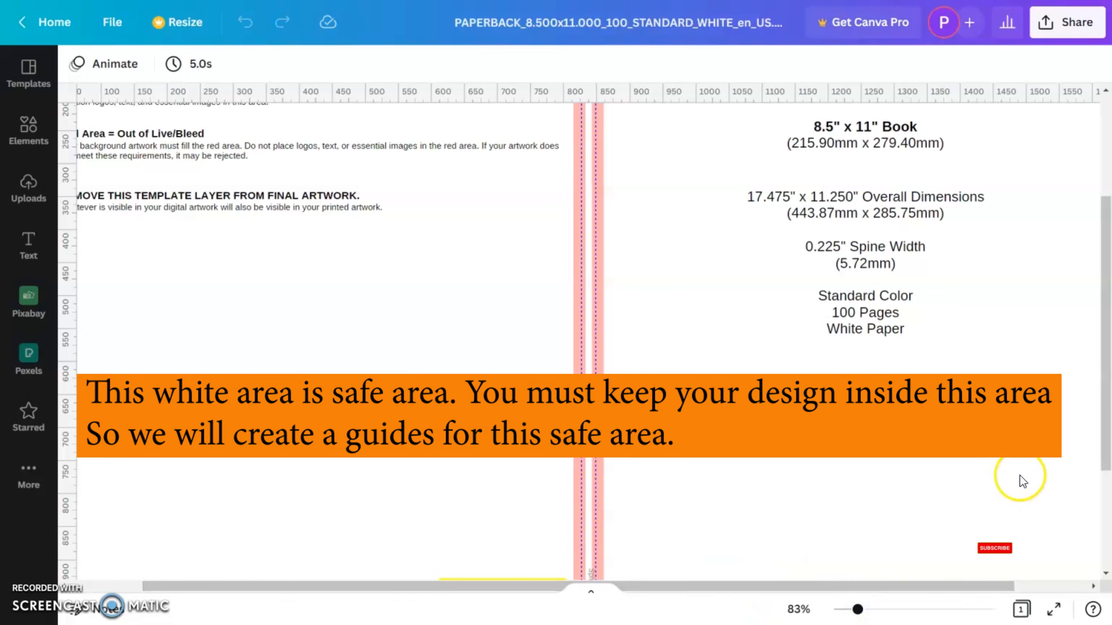
Step: Place horizontal guides along the upper and lower edges of the template's white safe area
scroll(1020, 473, up, 5)
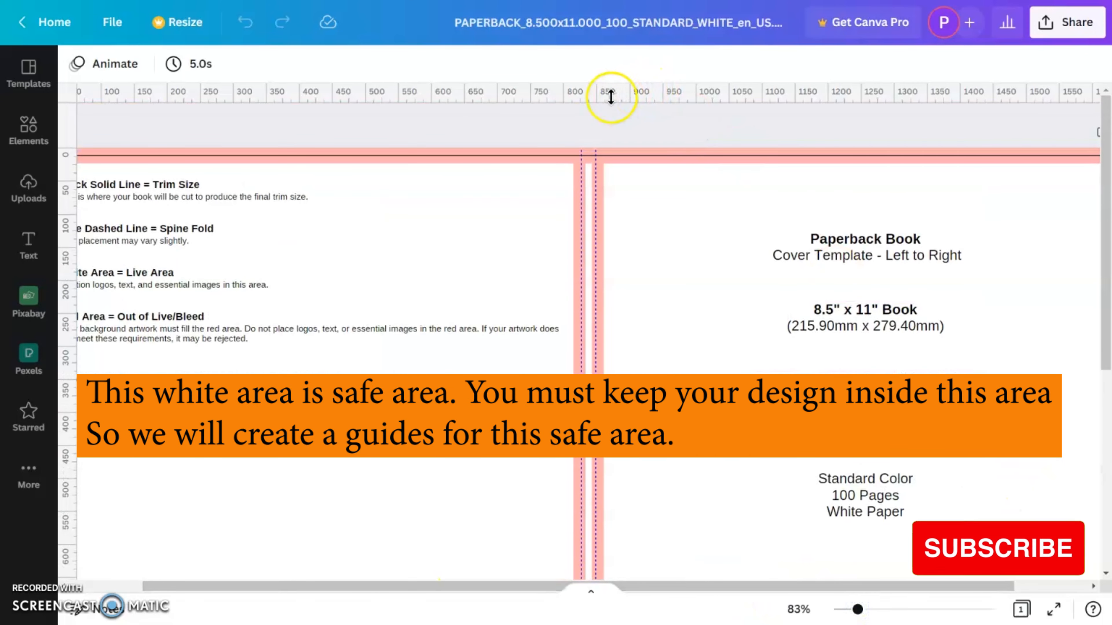
drag(596, 92, 621, 157)
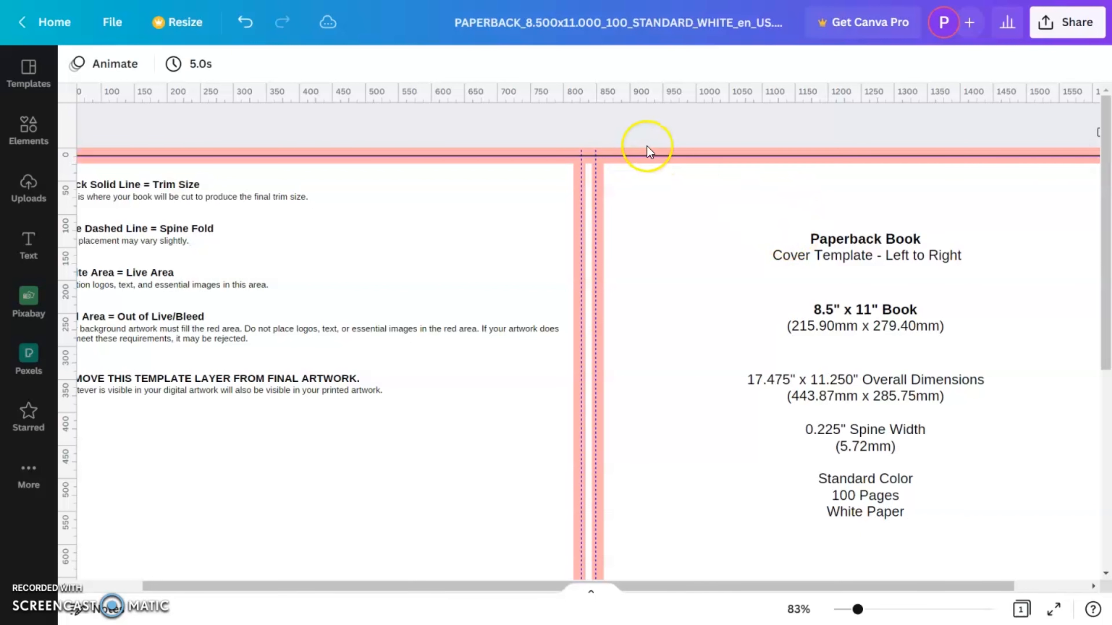
drag(646, 155, 580, 130)
scroll(784, 433, down, 6)
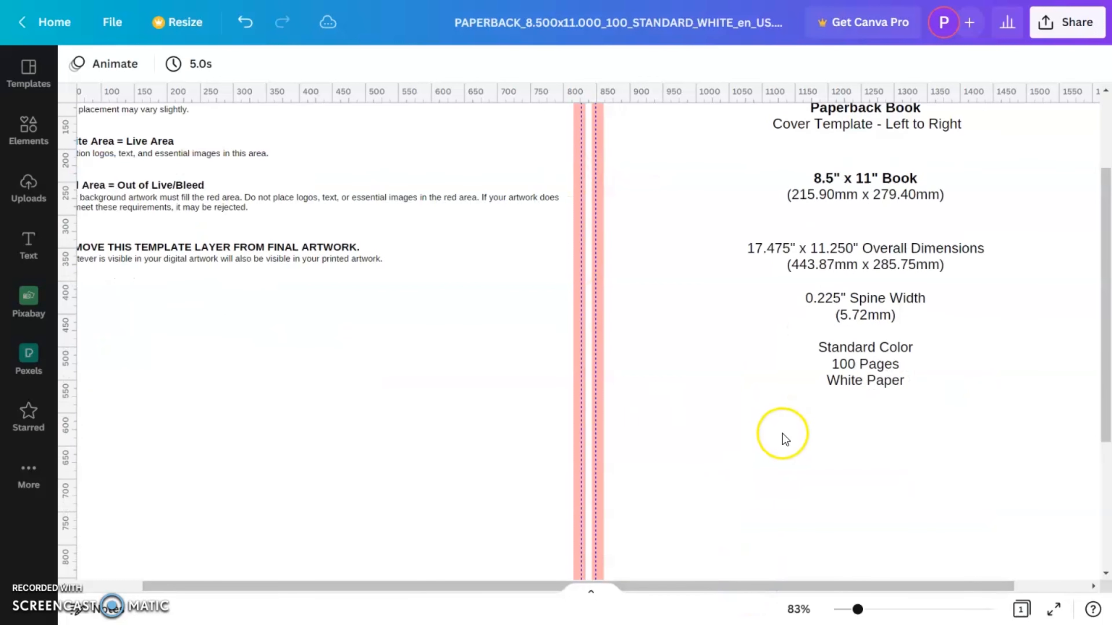
drag(702, 91, 716, 485)
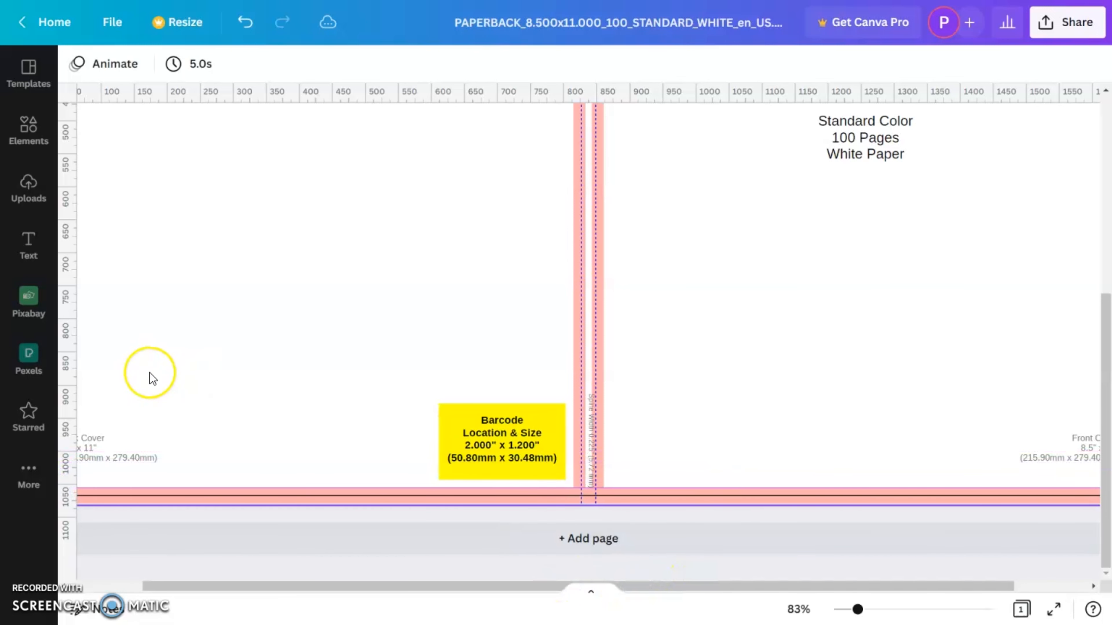
Step: Place vertical guides along the red spine margins and the outer edges of the front and back covers' safe areas
drag(72, 347, 604, 354)
drag(442, 596, 735, 575)
drag(67, 398, 1038, 380)
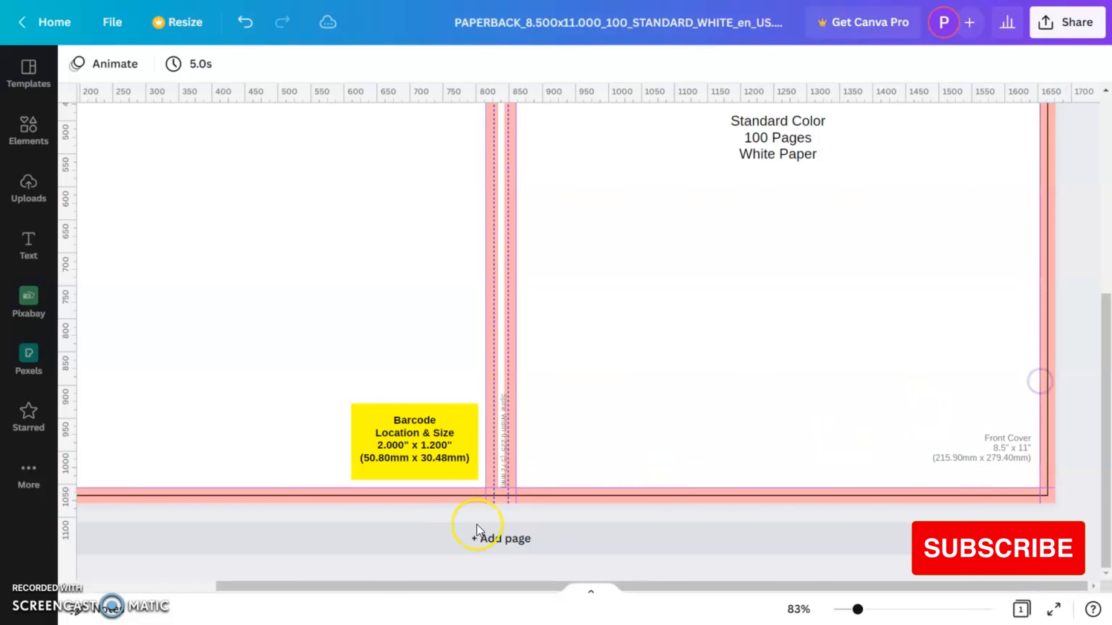
drag(325, 586, 147, 591)
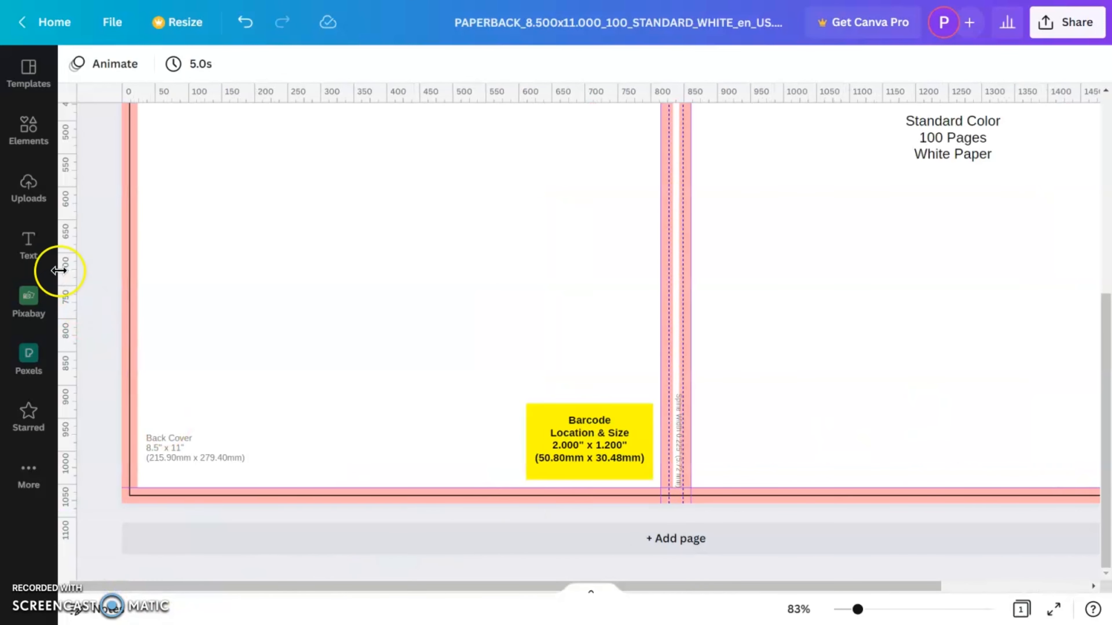
mouse_move(70, 255)
mouse_down()
mouse_move(148, 258)
mouse_move(138, 256)
mouse_up()
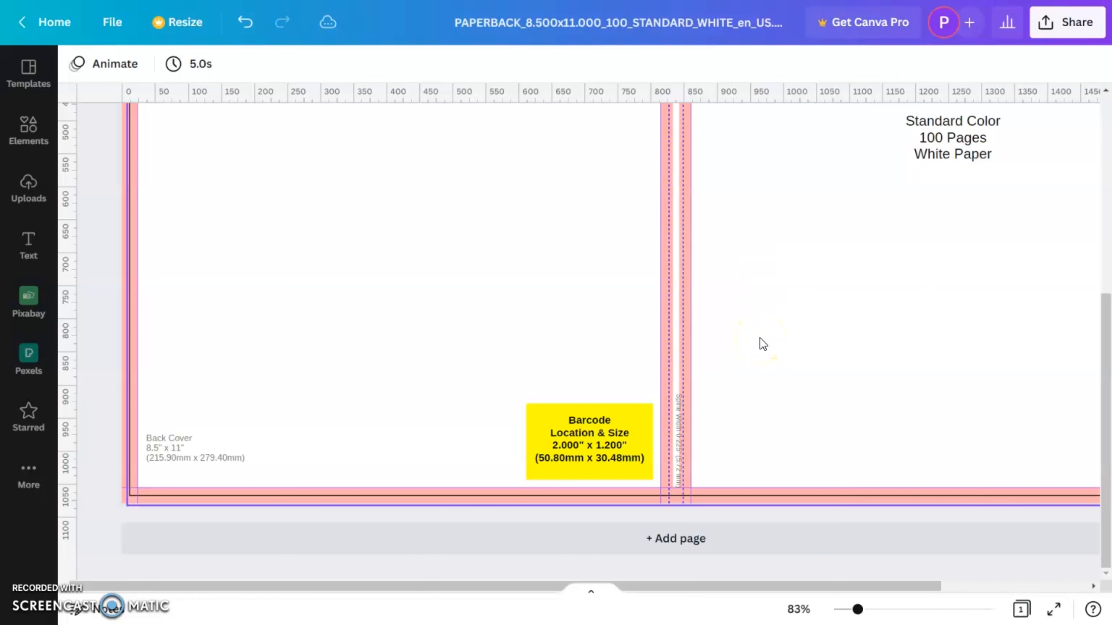
Step: Delete all template elements and the remaining red background from the page, keeping the guides
scroll(760, 344, down, 5)
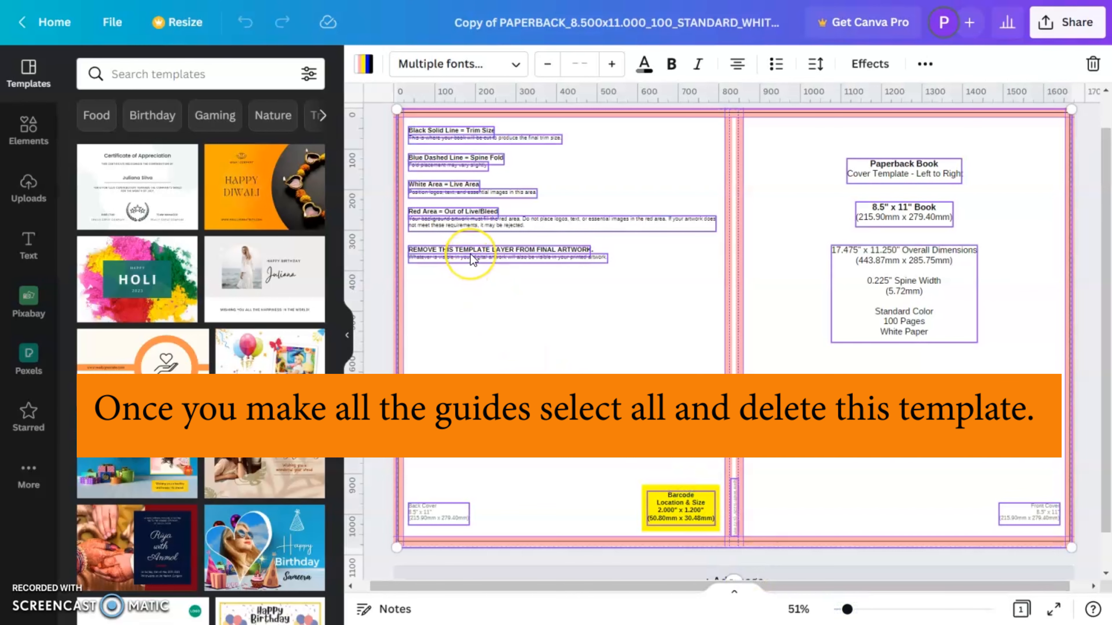
key(Delete)
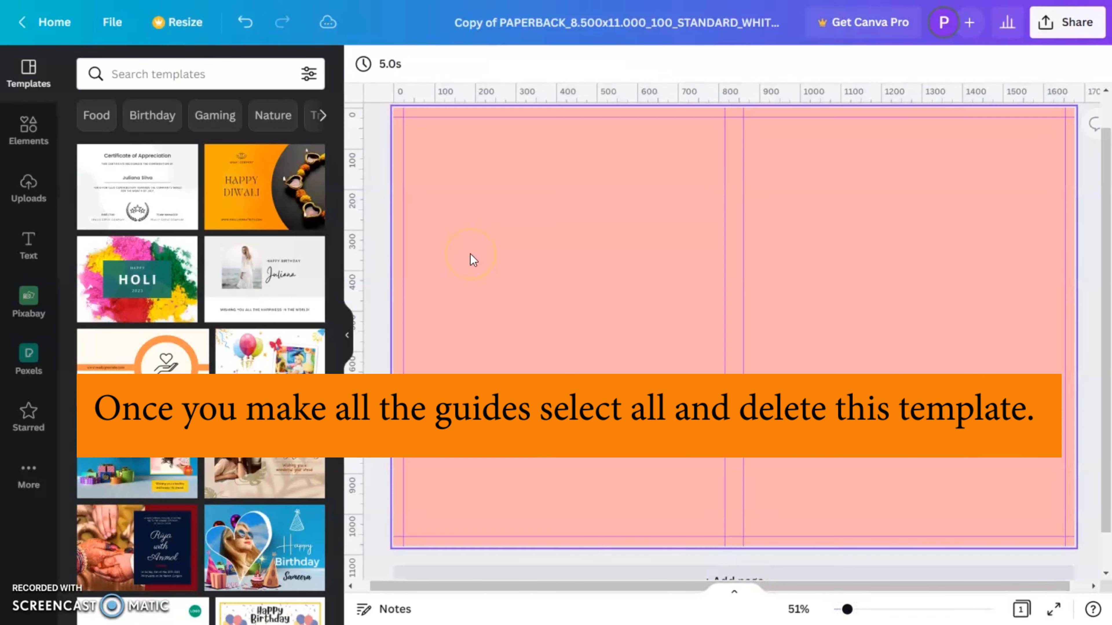
key(Delete)
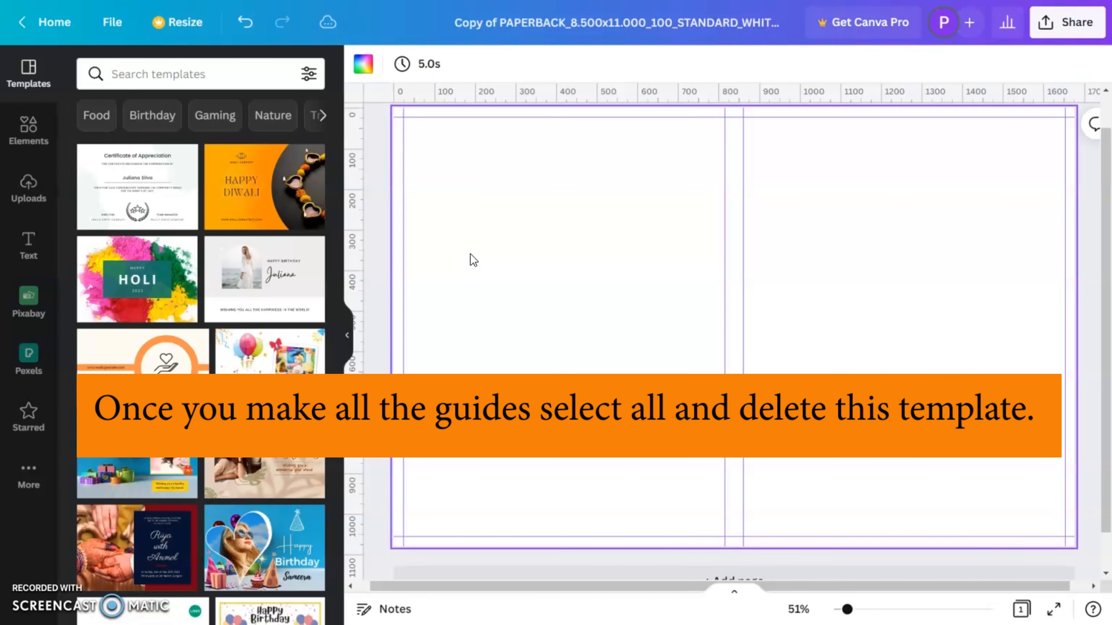
Step: Add a heading to the page with the text "100 proven"
click(544, 325)
click(206, 394)
click(28, 245)
click(171, 149)
text(100)
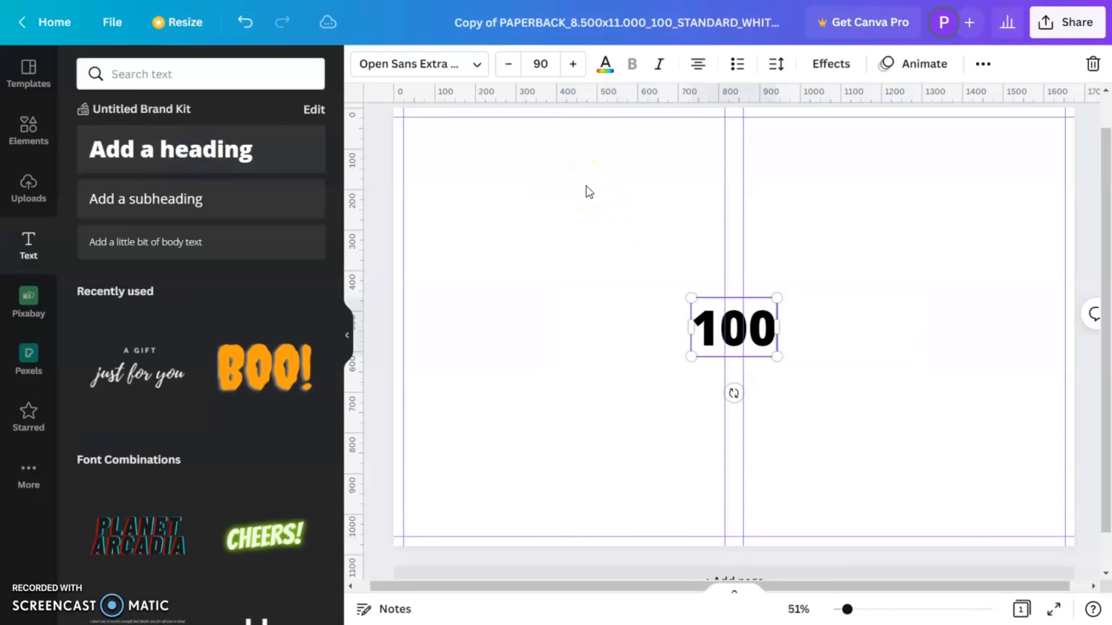
text( proven)
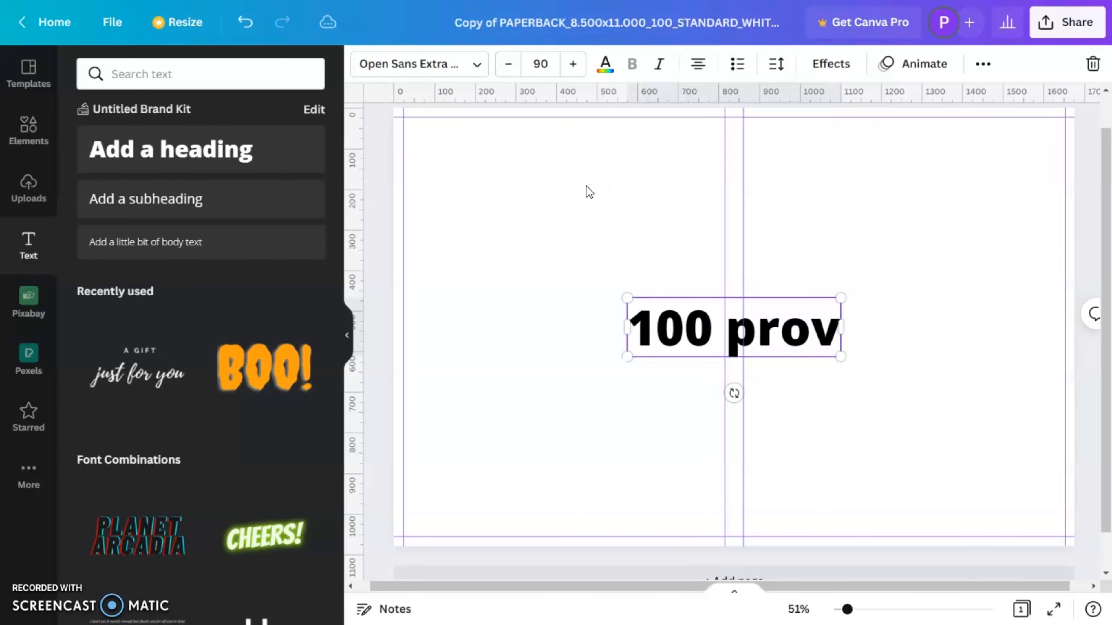
Step: Move the "100 proven" heading to the upper part of the front cover and convert it to uppercase
click(909, 428)
drag(709, 342, 875, 173)
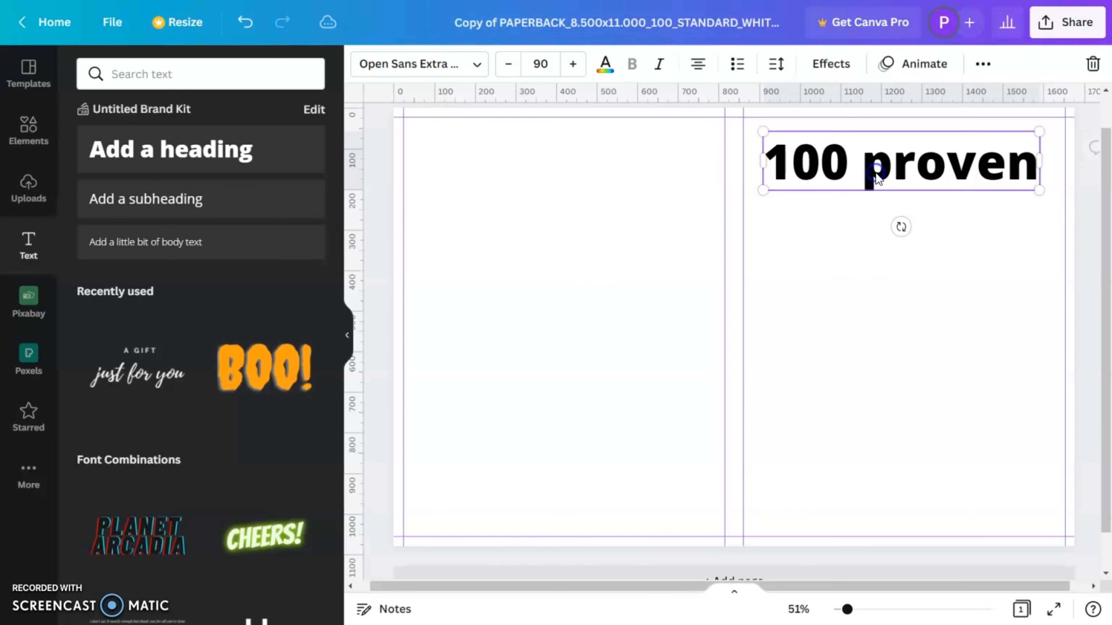
click(983, 66)
click(767, 104)
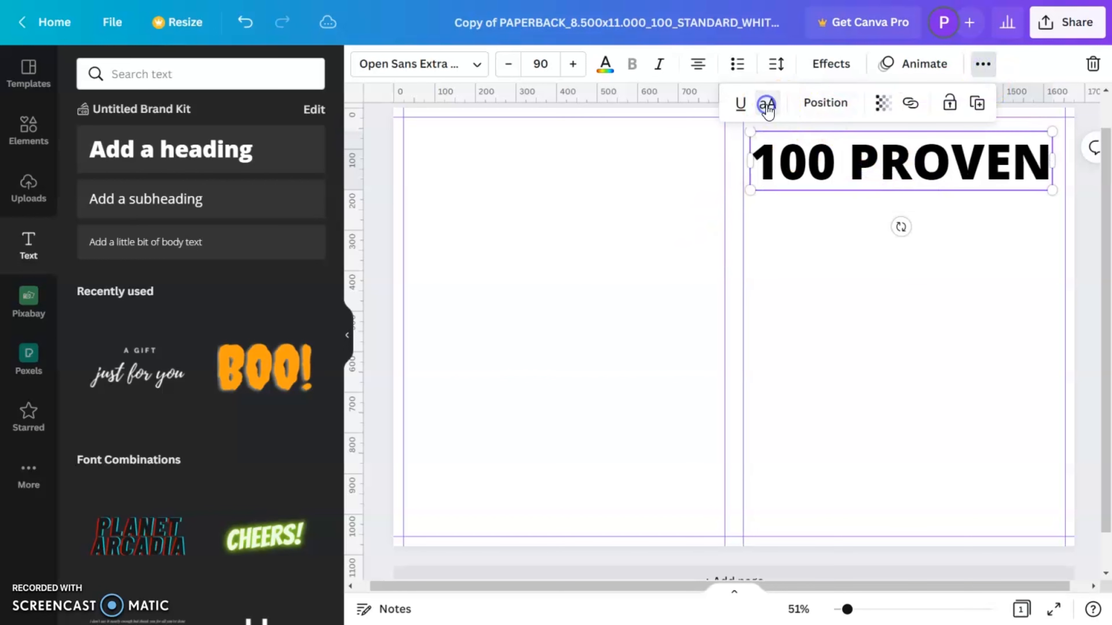
click(857, 308)
Step: Duplicate the "100 PROVEN" heading just below itself and replace the copy's text with "WAYS TO"
click(876, 188)
drag(857, 173, 852, 208)
double_click(853, 207)
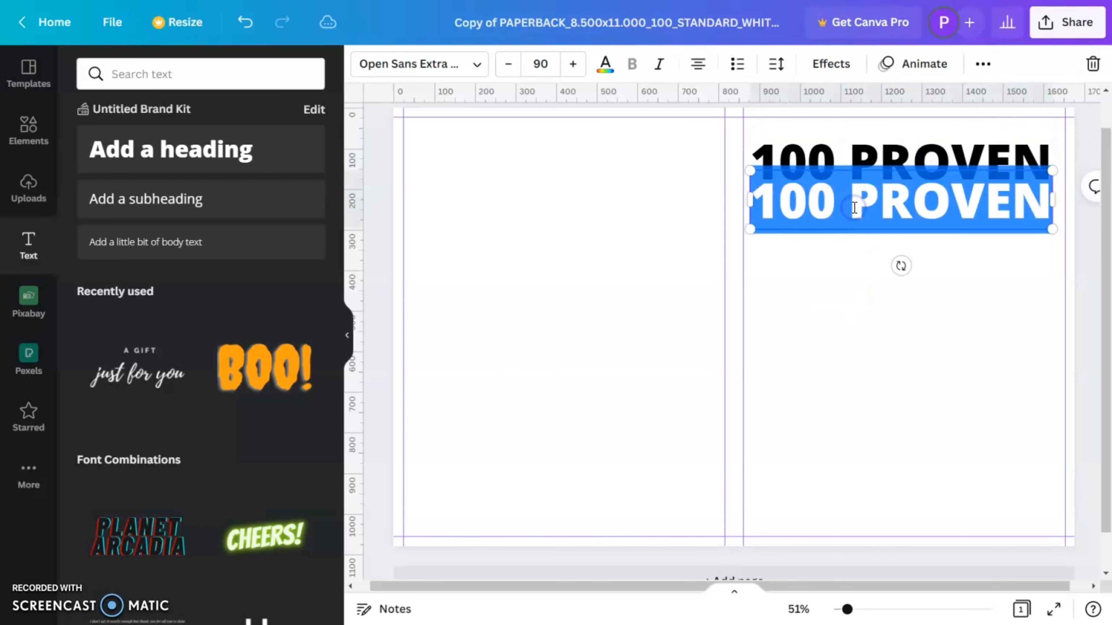
text(WAYS T)
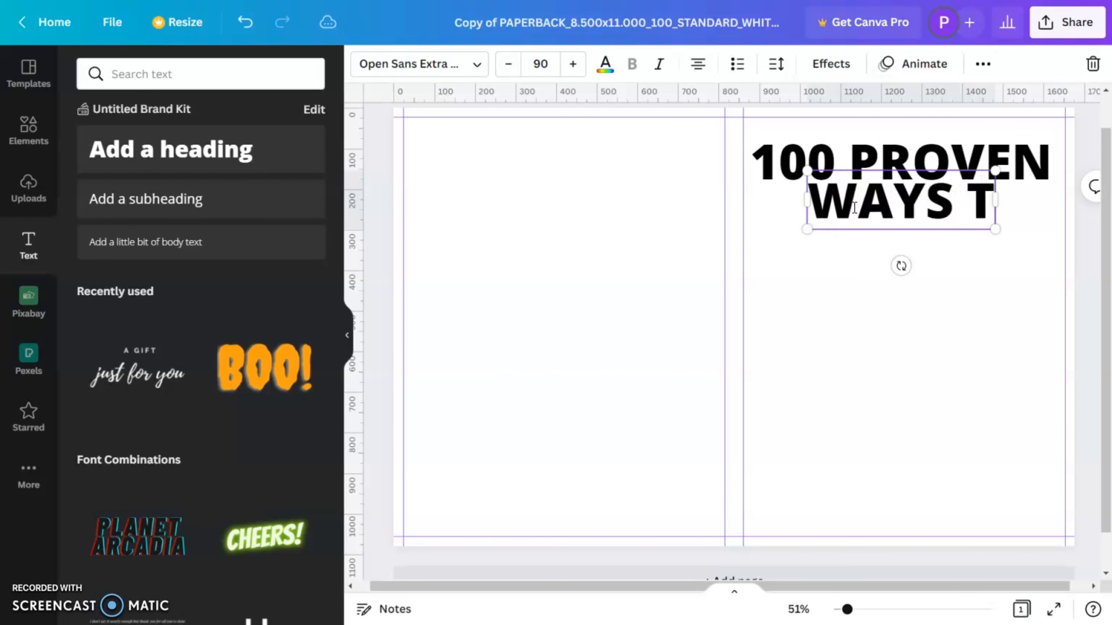
text(O)
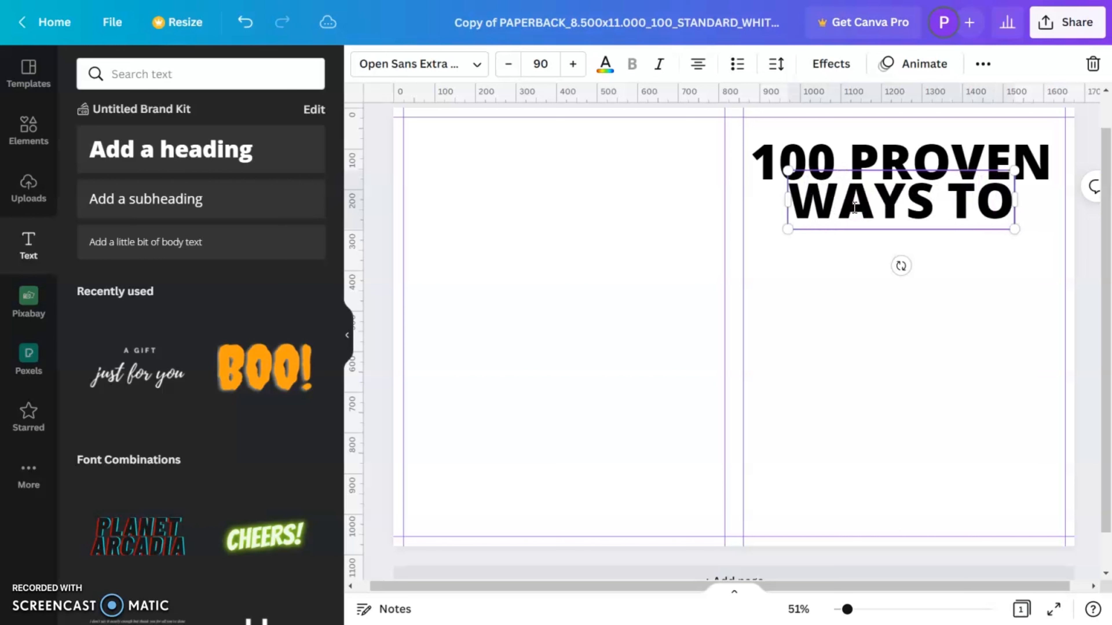
double_click(854, 207)
click(854, 207)
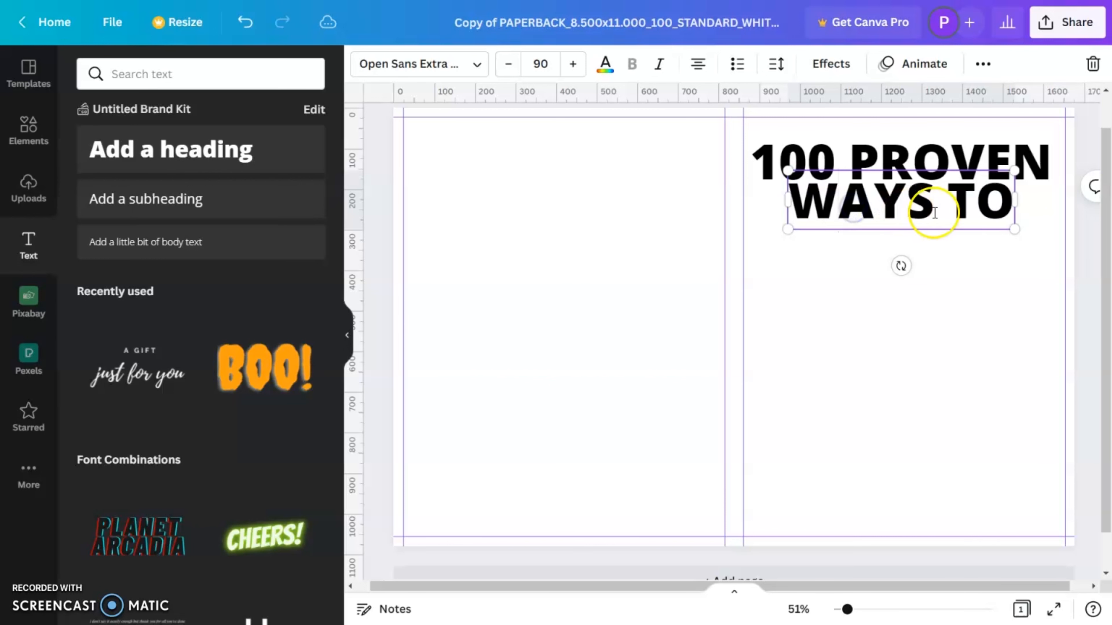
Step: Change the font of "WAYS TO" to Open Sans and lower it slightly beneath "100 PROVEN"
triple_click(957, 213)
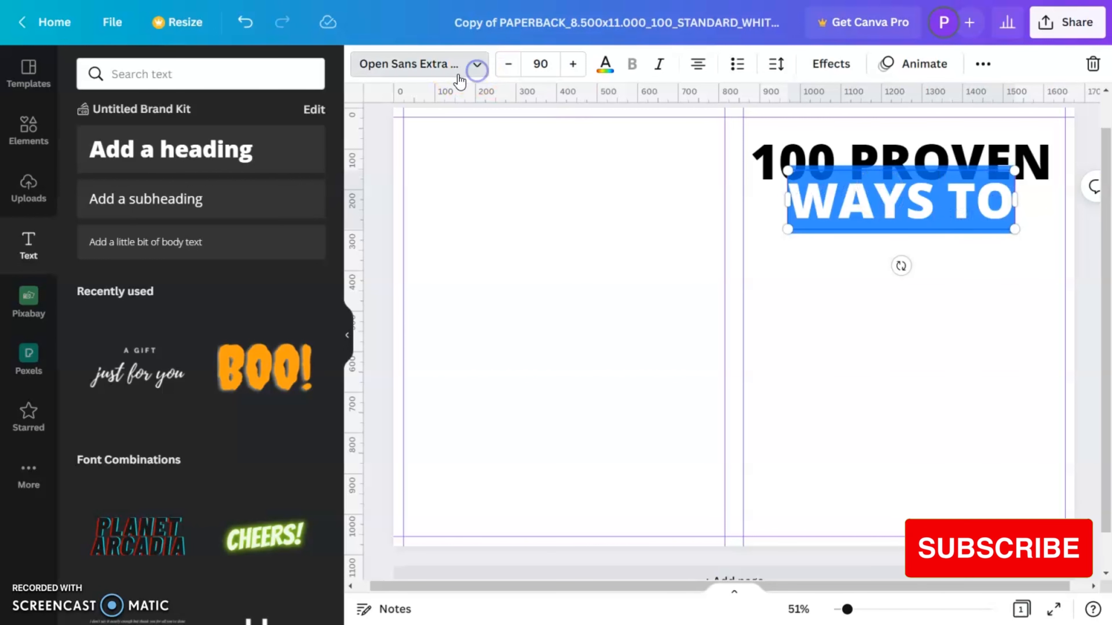
click(469, 65)
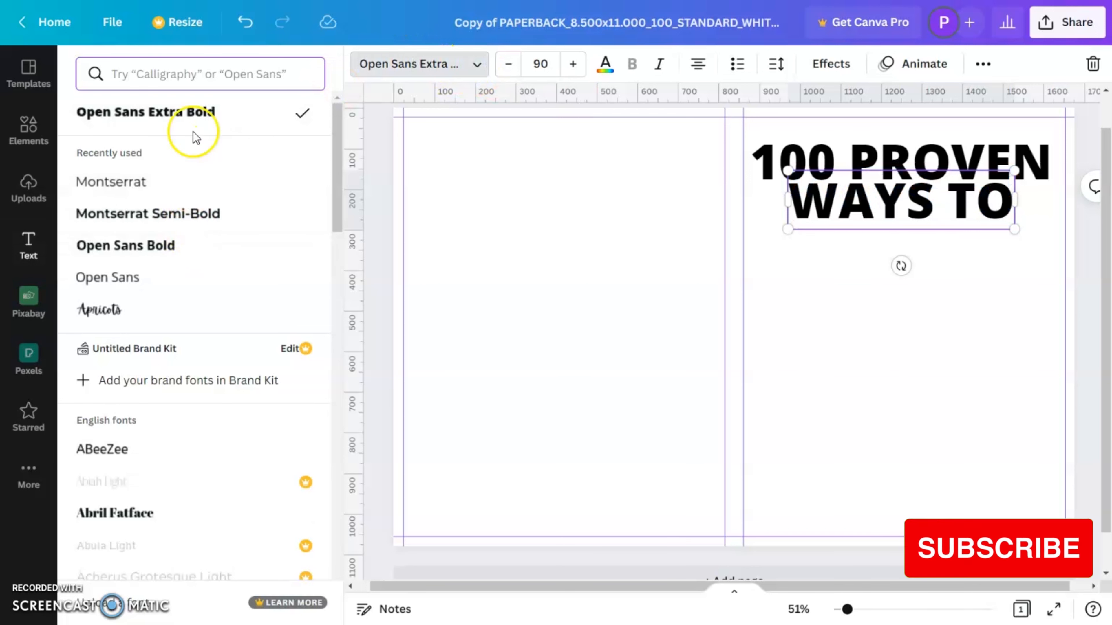
click(112, 277)
click(1007, 270)
click(961, 300)
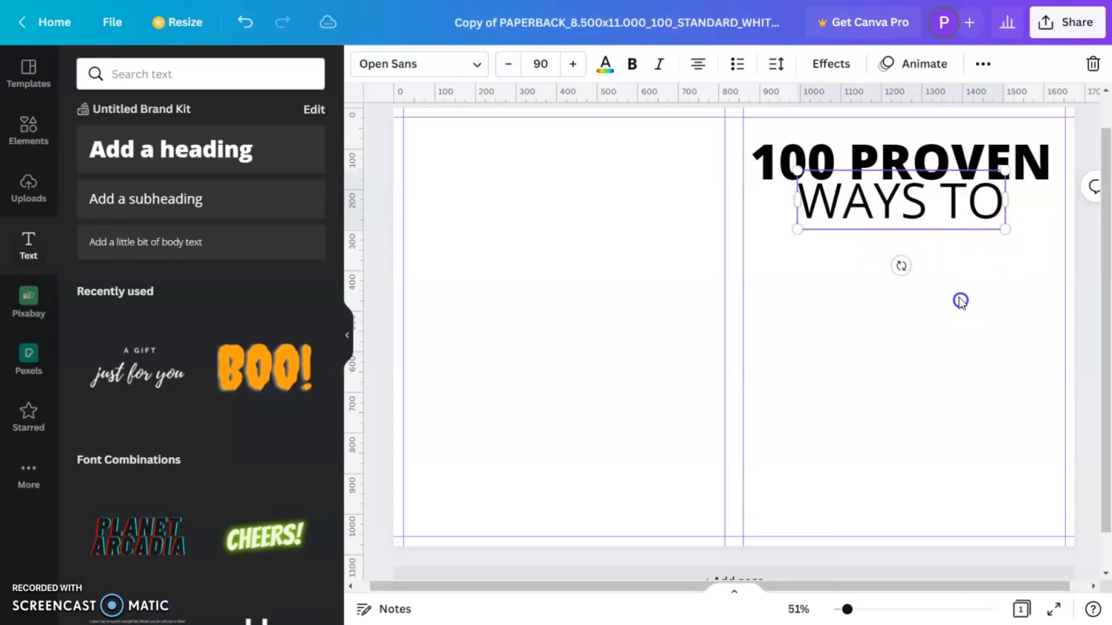
click(952, 215)
click(971, 269)
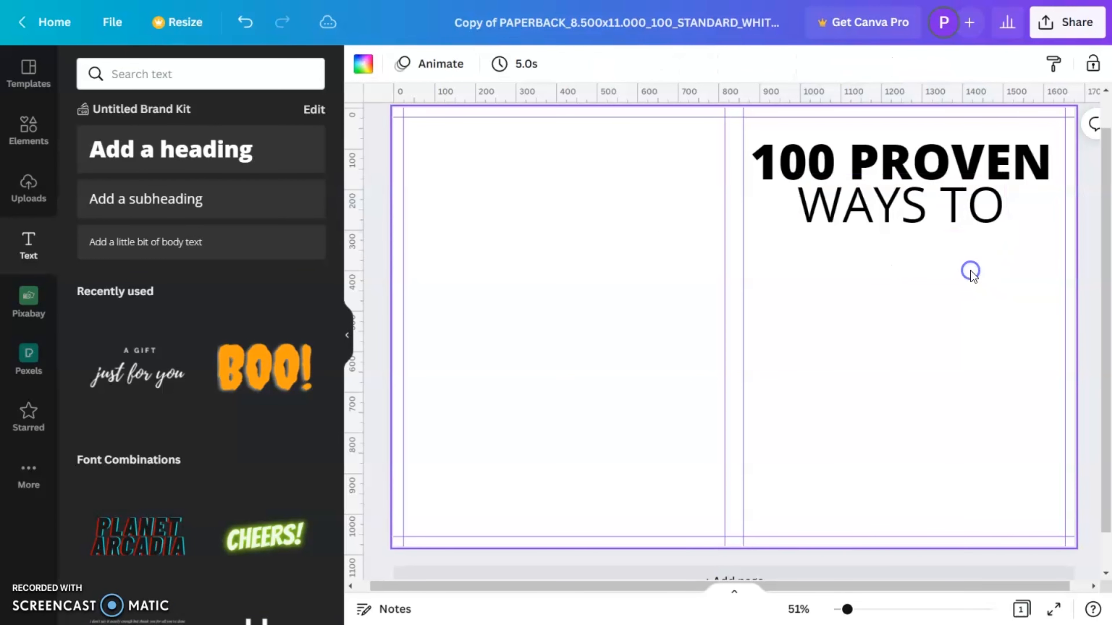
Step: Duplicate the "100 PROVEN" heading onto the lower half of the front cover and replace the copy's text with "BE HAPPY"
click(881, 164)
drag(881, 164, 877, 403)
double_click(876, 400)
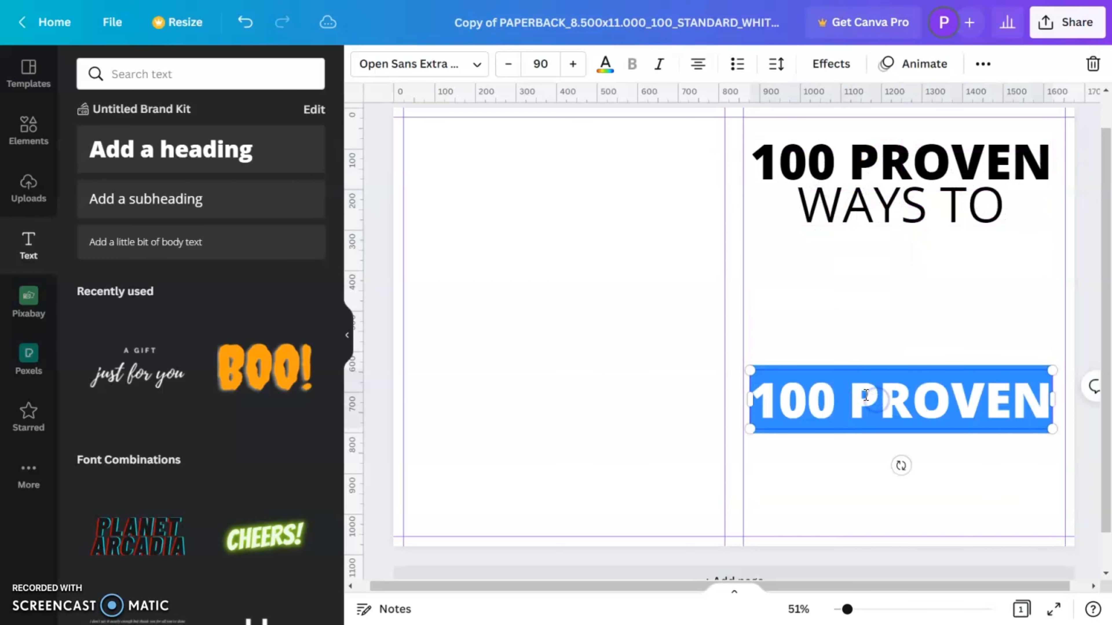
text(BE HAPPY)
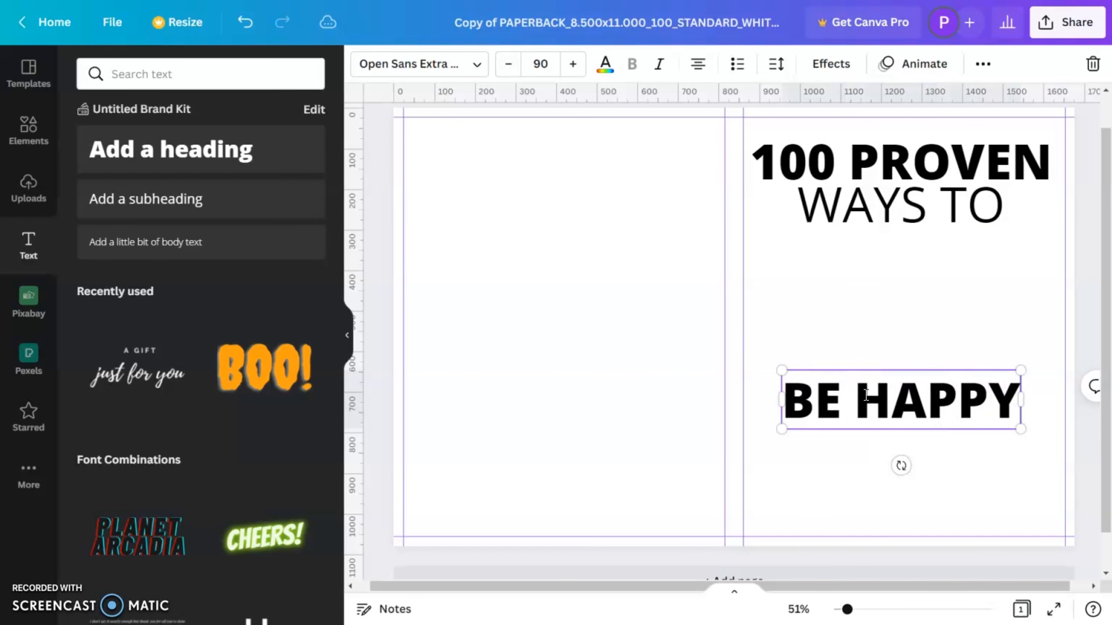
click(955, 479)
Step: Duplicate the "WAYS TO" text below "BE HAPPY" and replace the copy's text with "AUTHOR NAME"
click(904, 201)
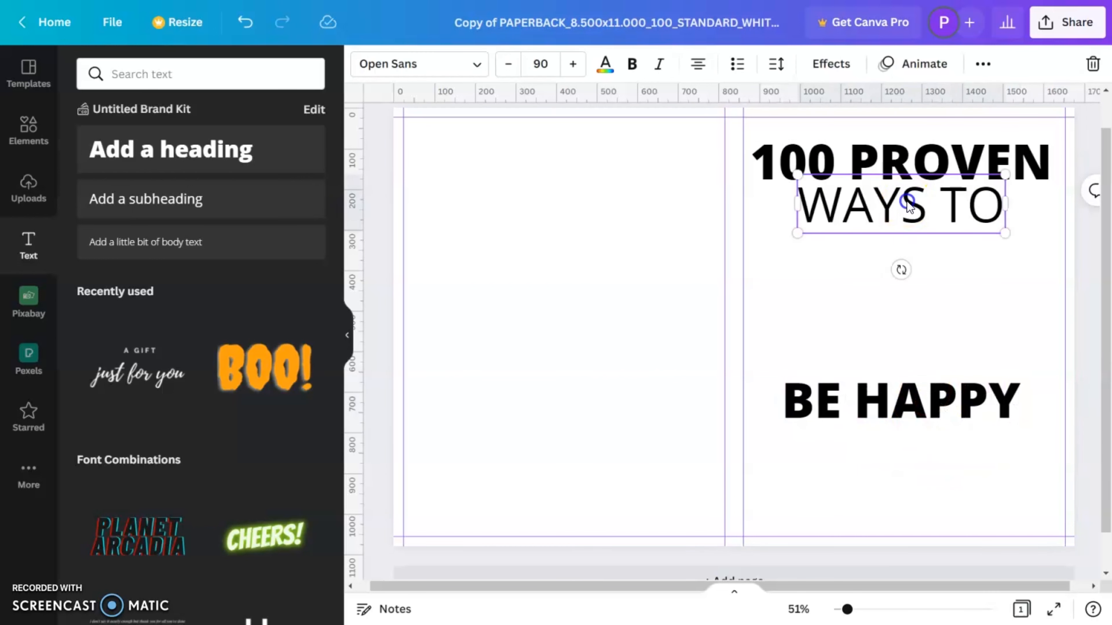
drag(883, 221, 894, 494)
double_click(893, 494)
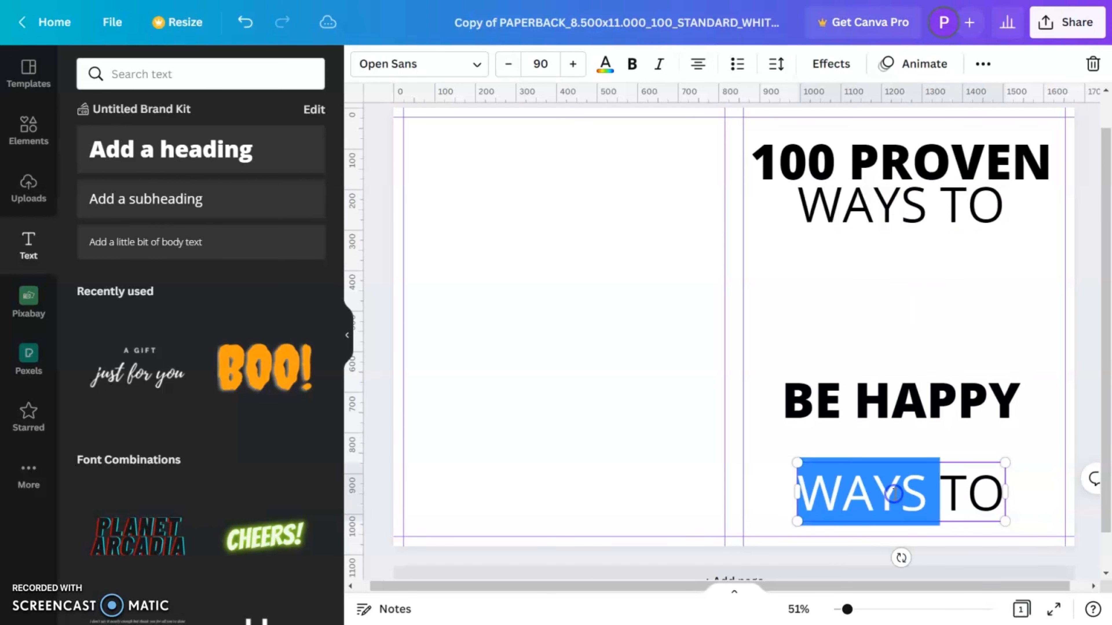
text(AUTHO)
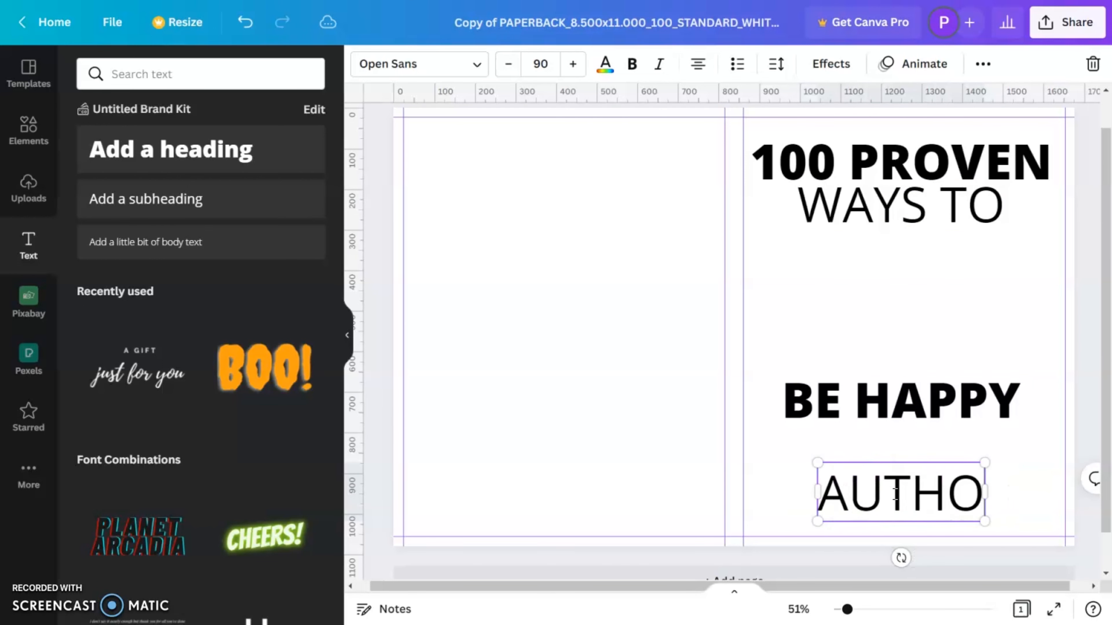
text(R NAME)
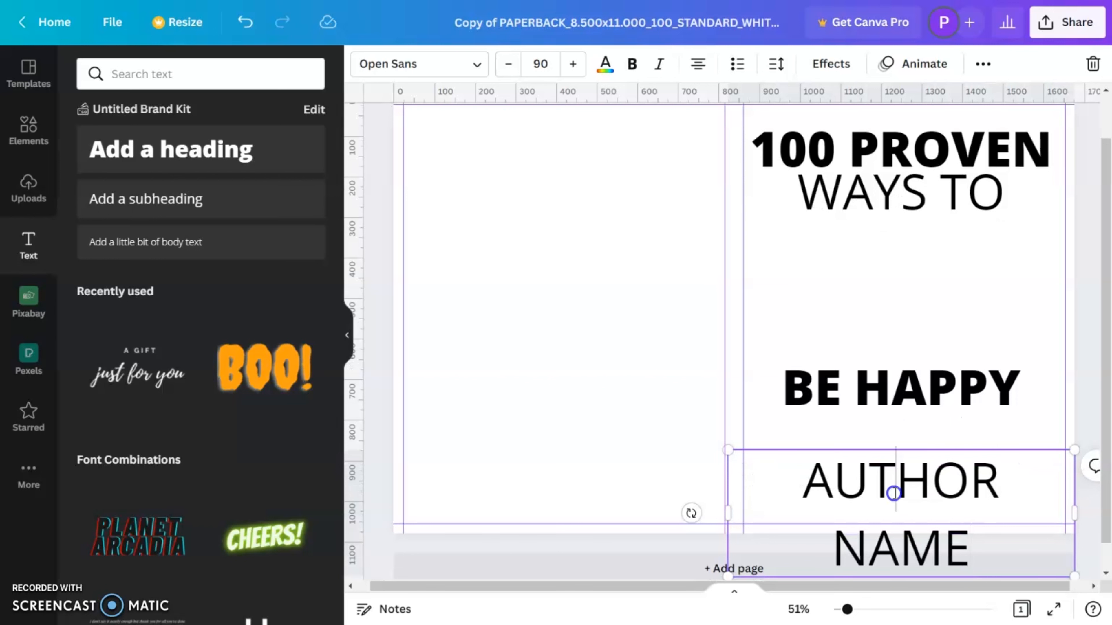
Step: Set the "AUTHOR NAME" text to font size 21 and move it just above the front cover's lower guide
key(ctrl+a)
click(541, 64)
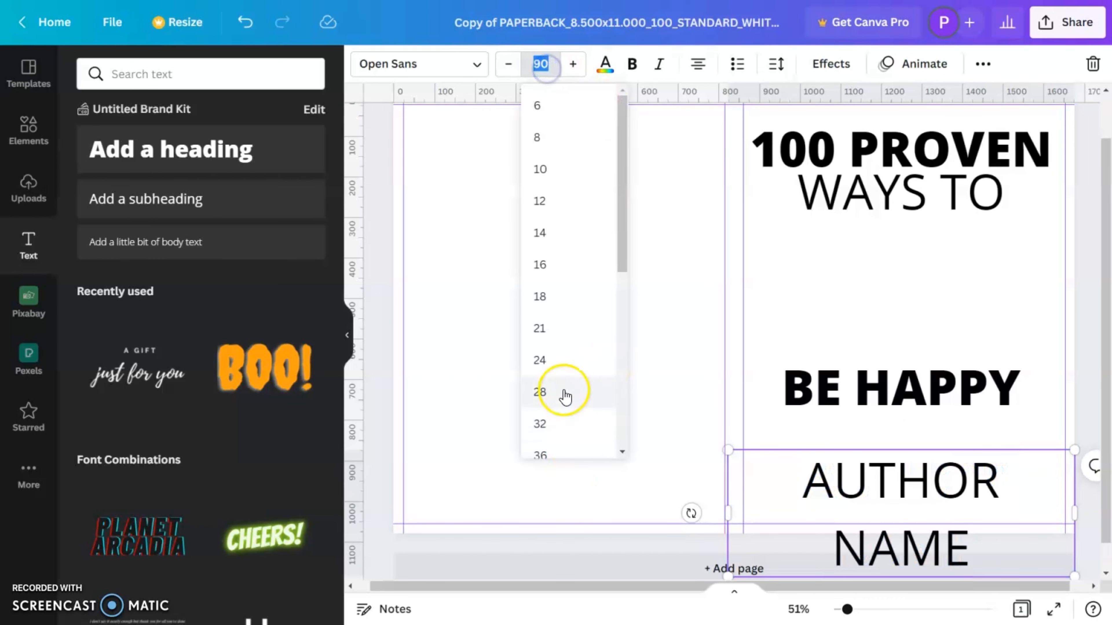
click(568, 265)
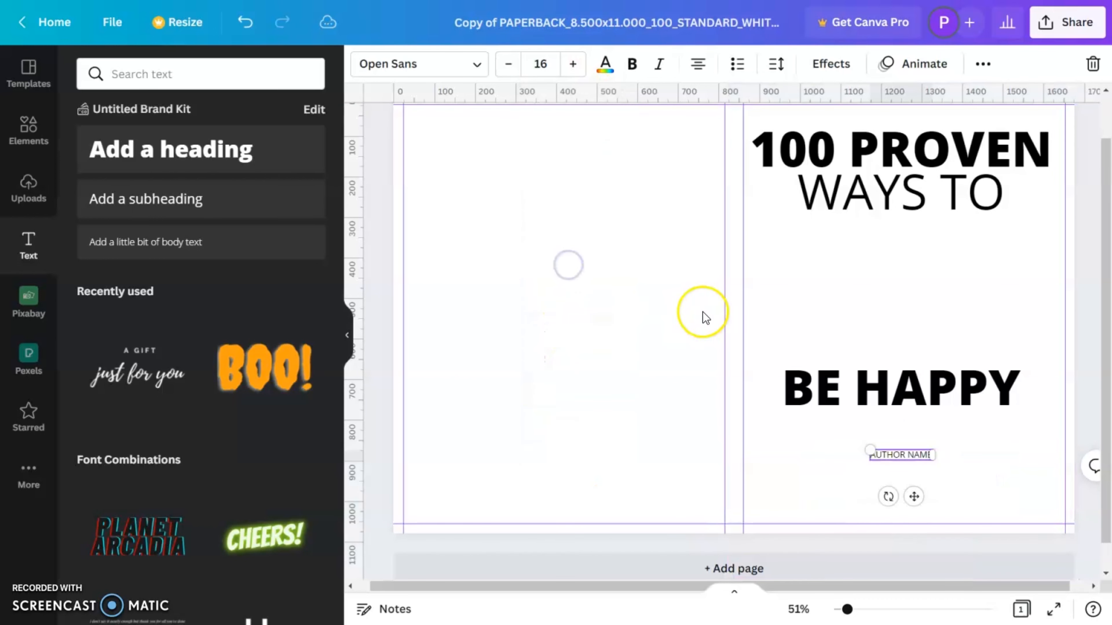
click(556, 61)
click(550, 326)
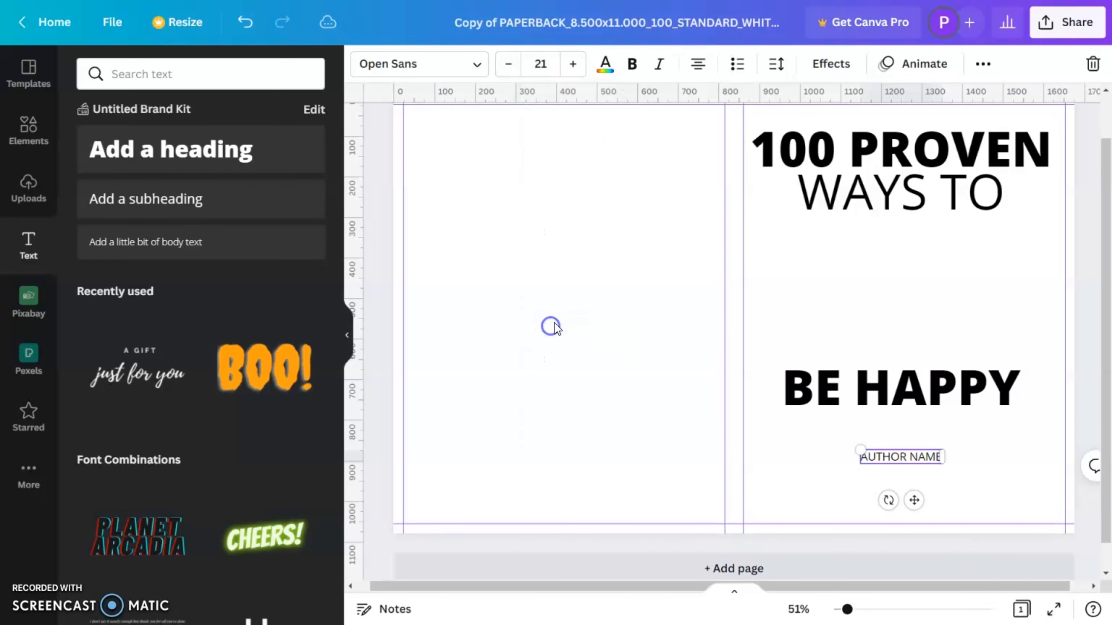
click(968, 474)
drag(921, 455, 921, 506)
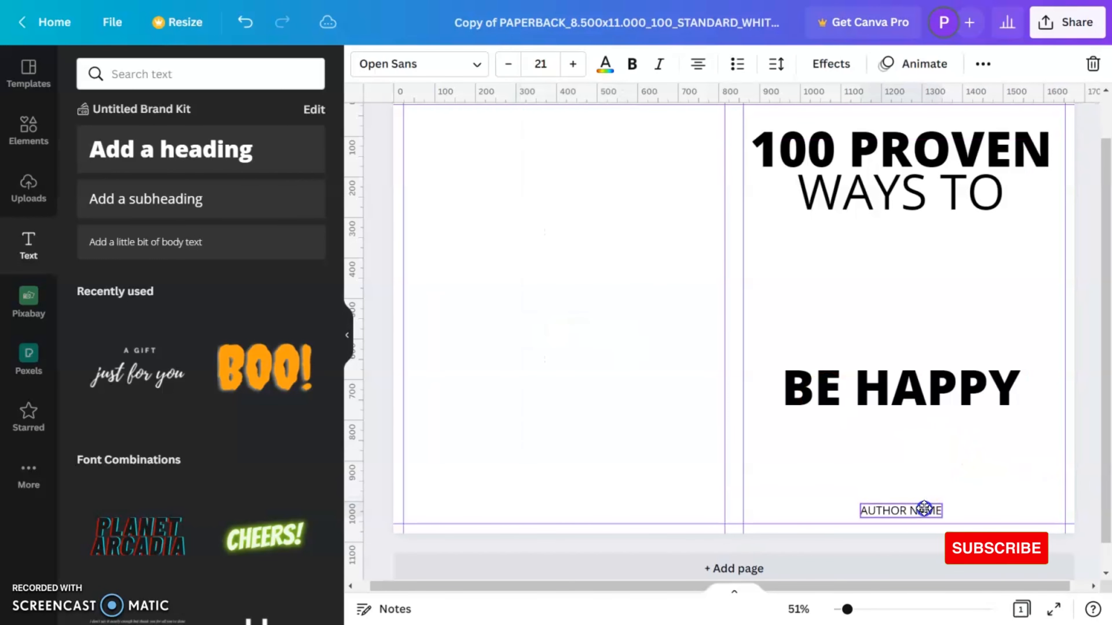
click(991, 499)
scroll(991, 497, up, 1)
scroll(991, 497, down, 2)
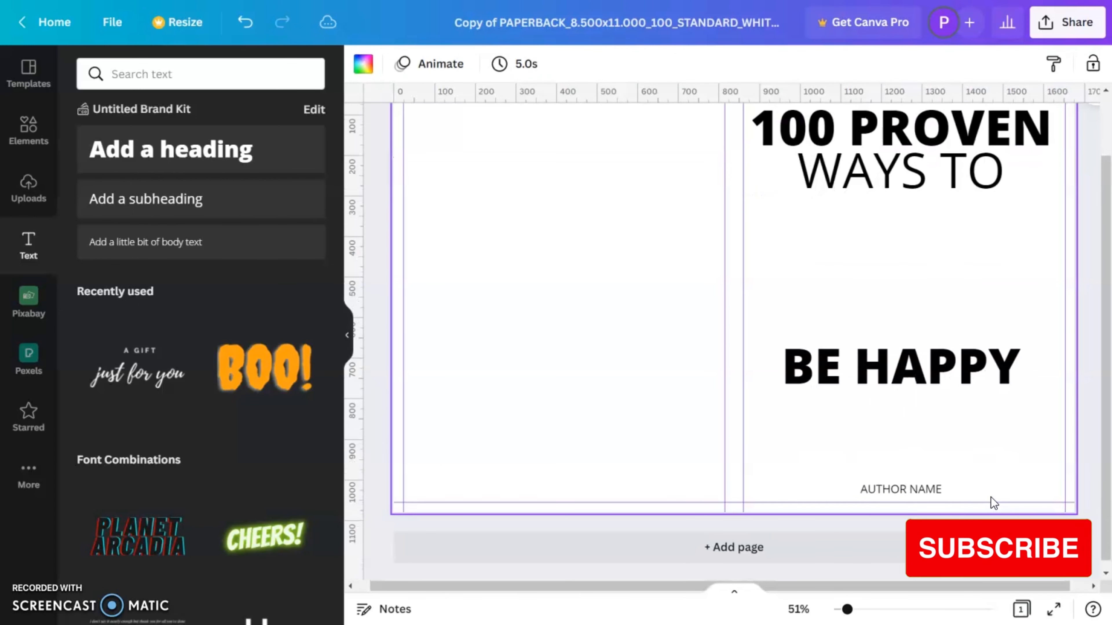
scroll(986, 495, up, 2)
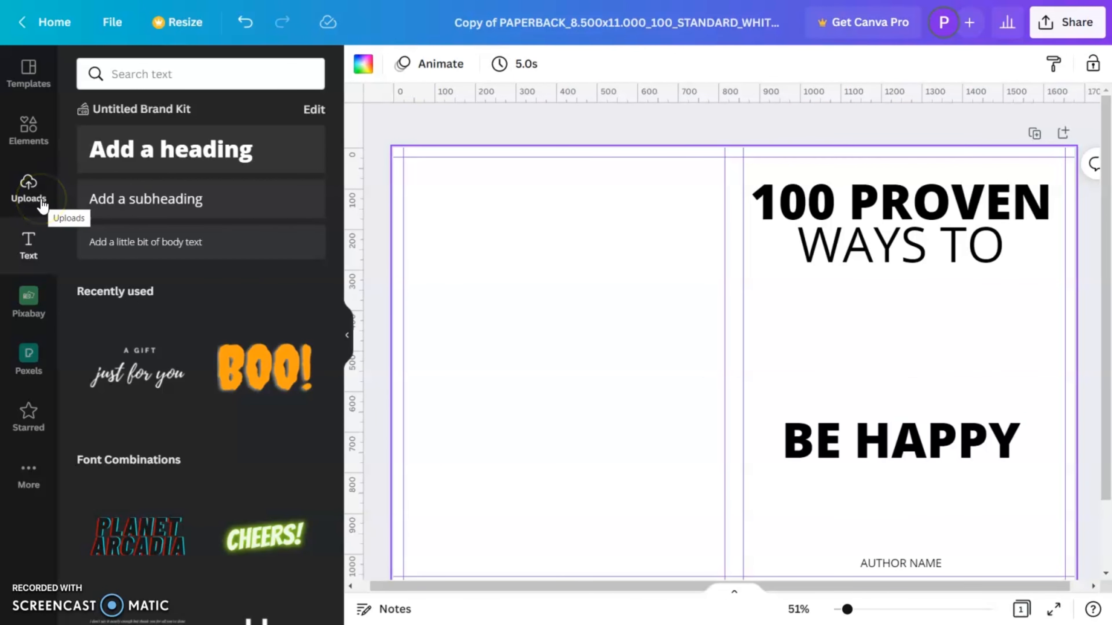
Step: Search the elements library for "brand:BADfKIfSYa0"
click(30, 131)
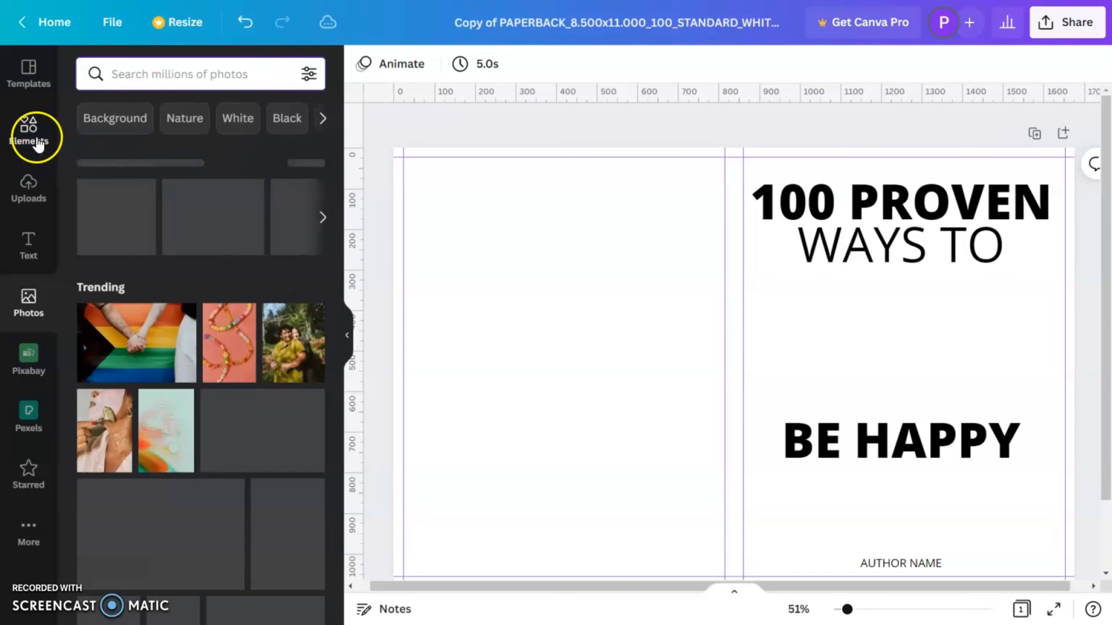
click(35, 139)
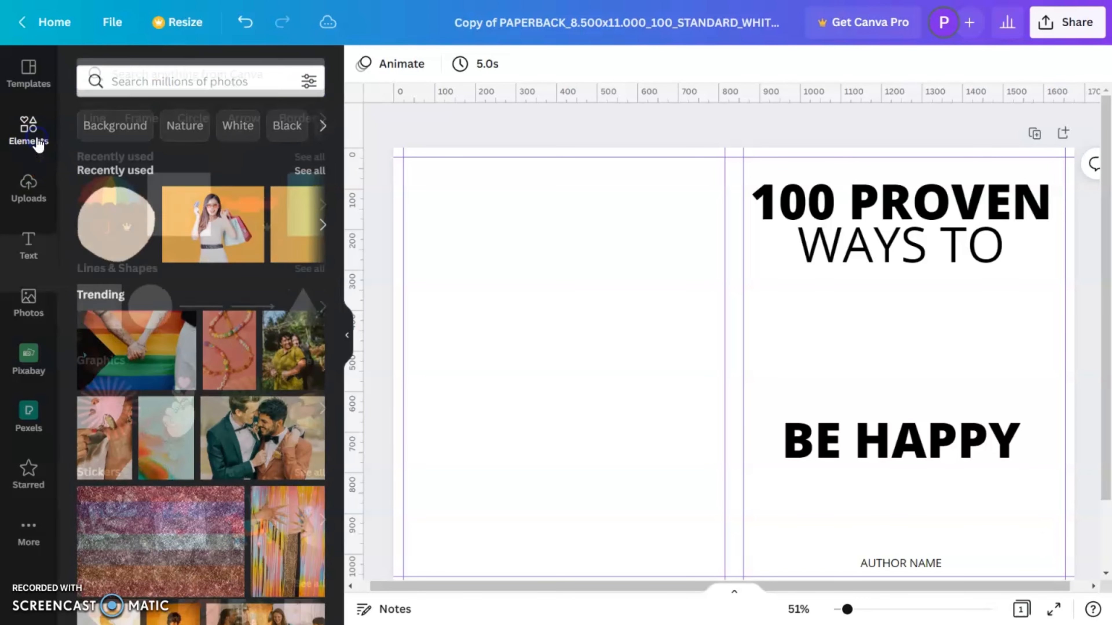
click(138, 72)
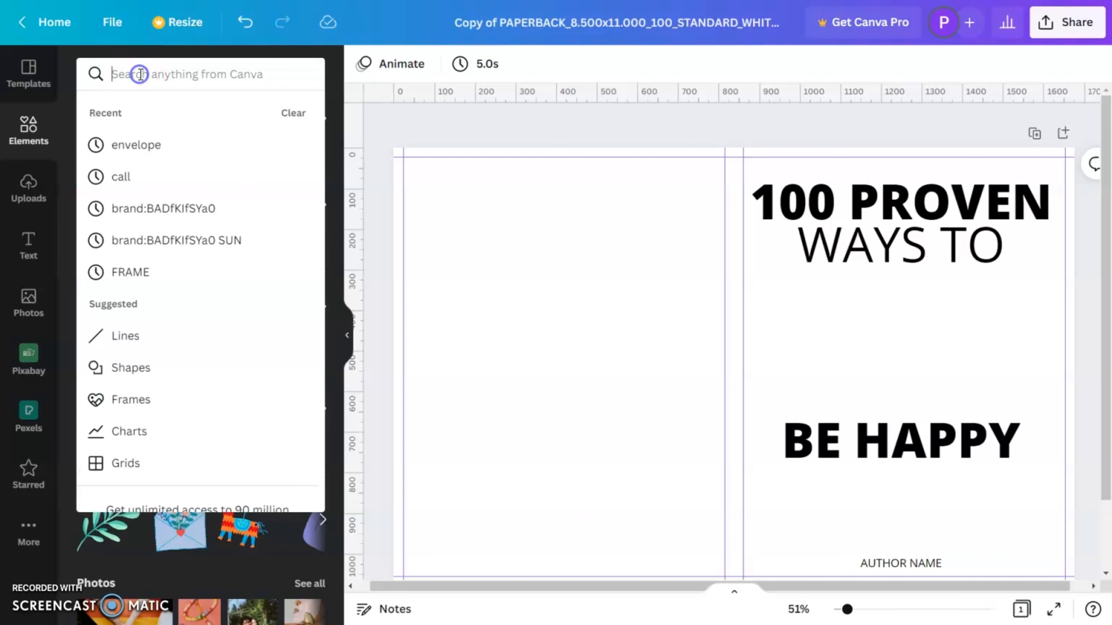
text(brand:BADfKIfSYa0)
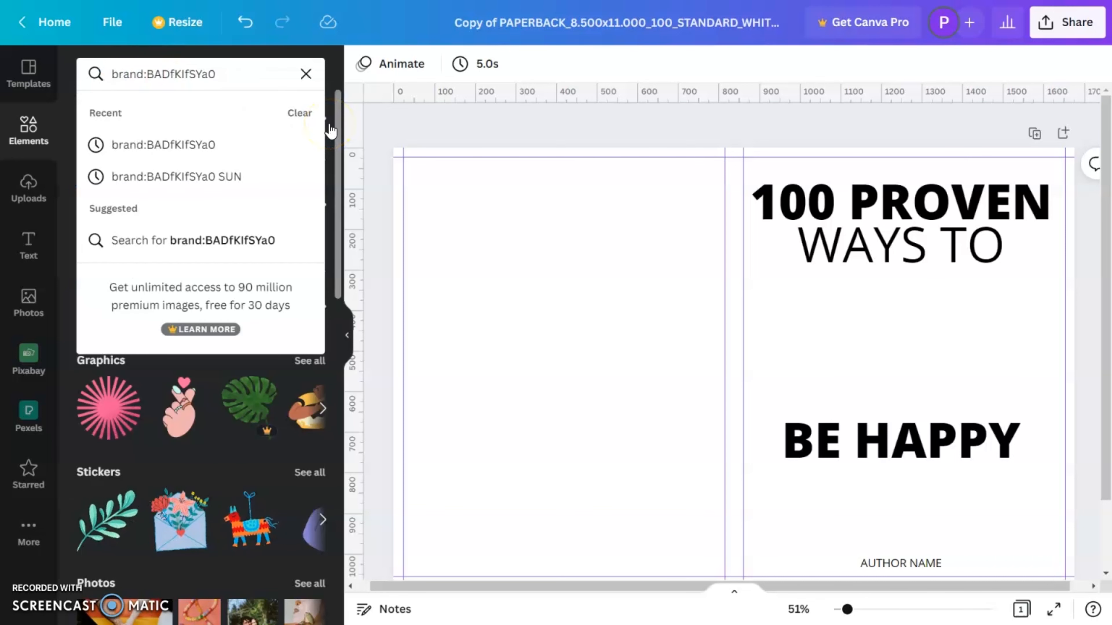
key(Return)
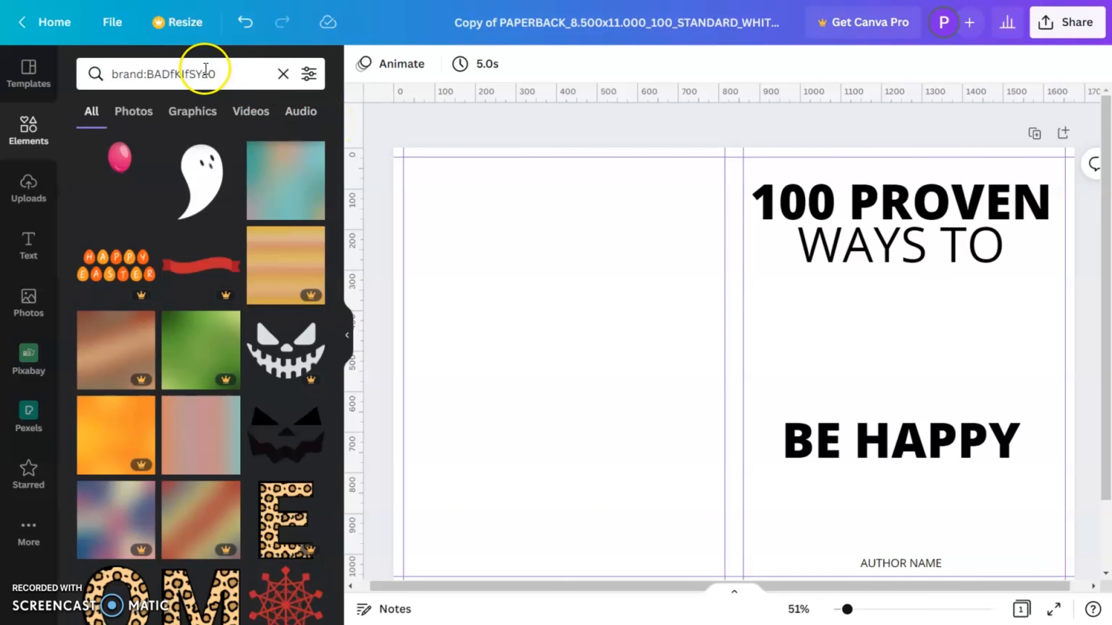
drag(105, 75, 228, 74)
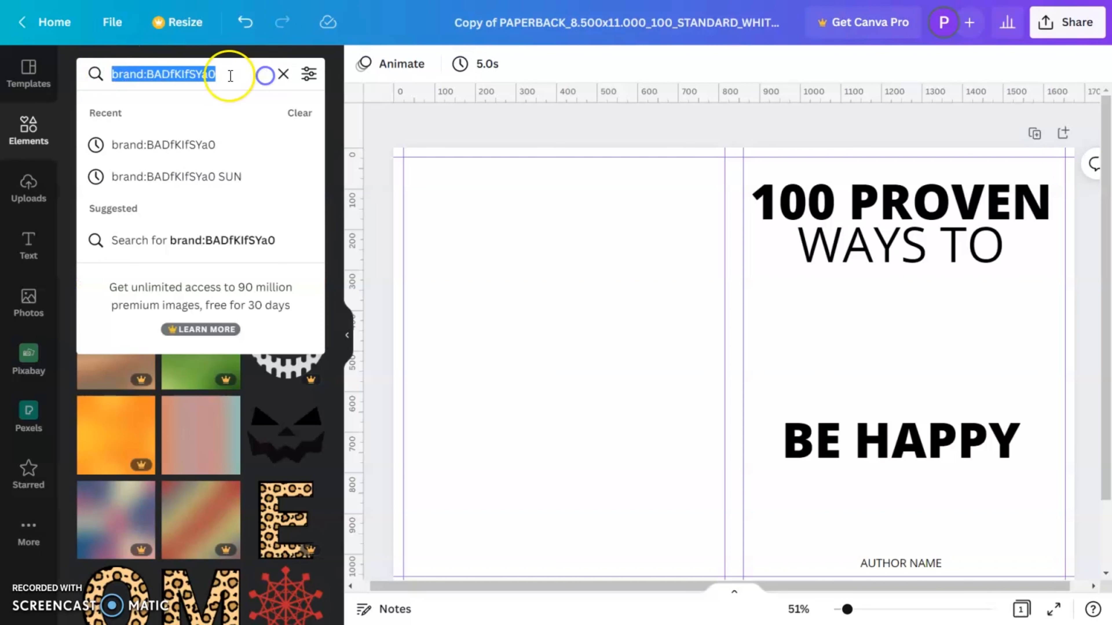
click(226, 74)
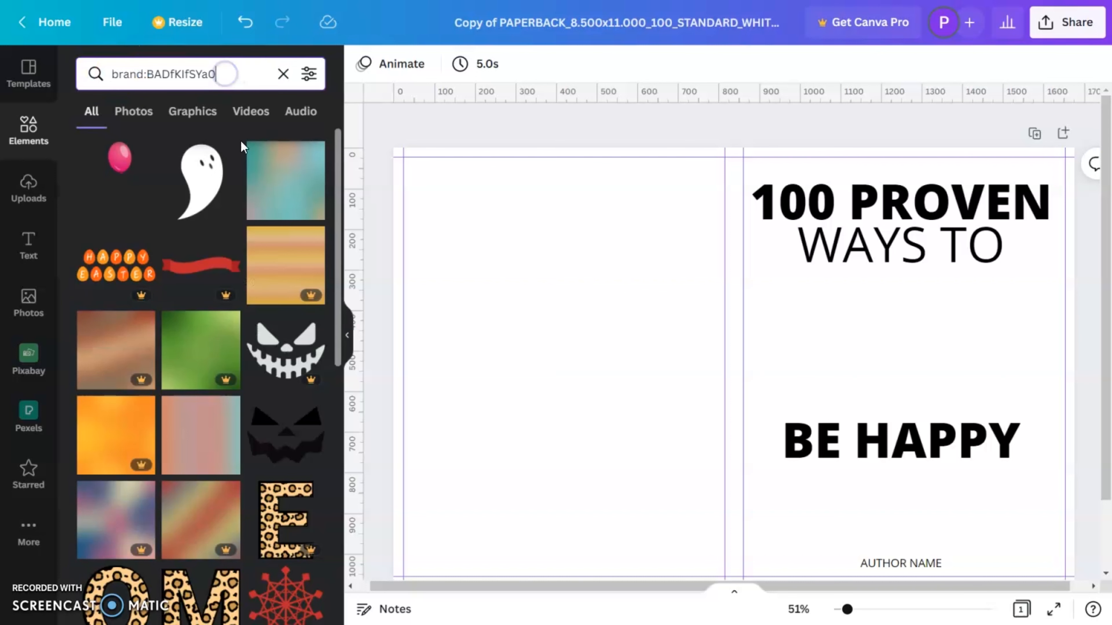
Step: Add the pink and orange rainbow graphic with a heart from the search results and centre it on the front cover below "WAYS TO"
scroll(289, 346, down, 15)
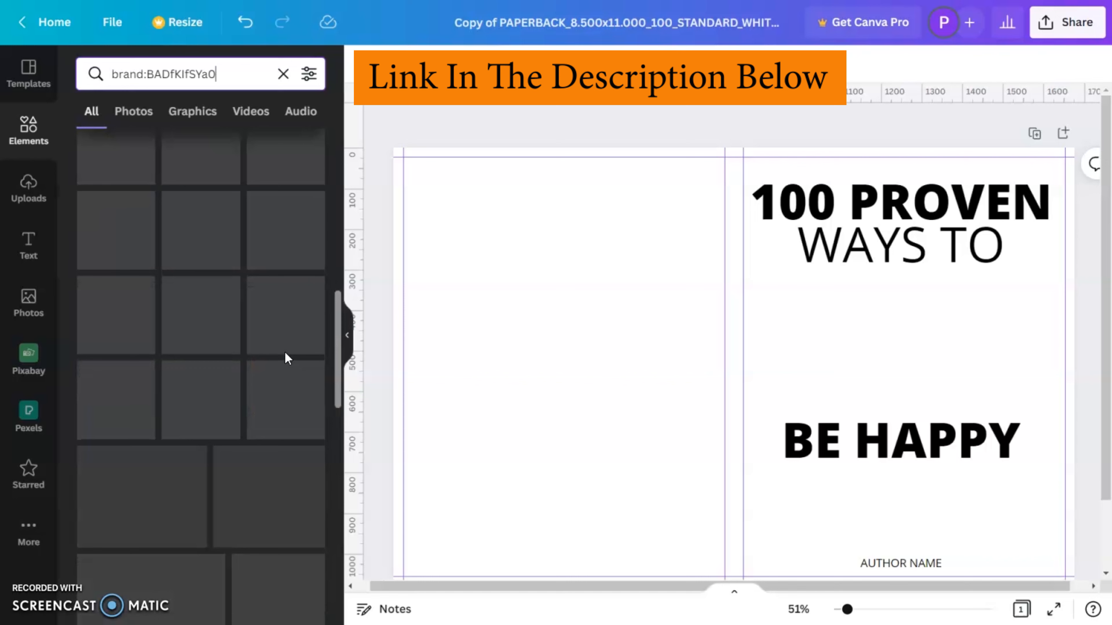
scroll(284, 354, down, 10)
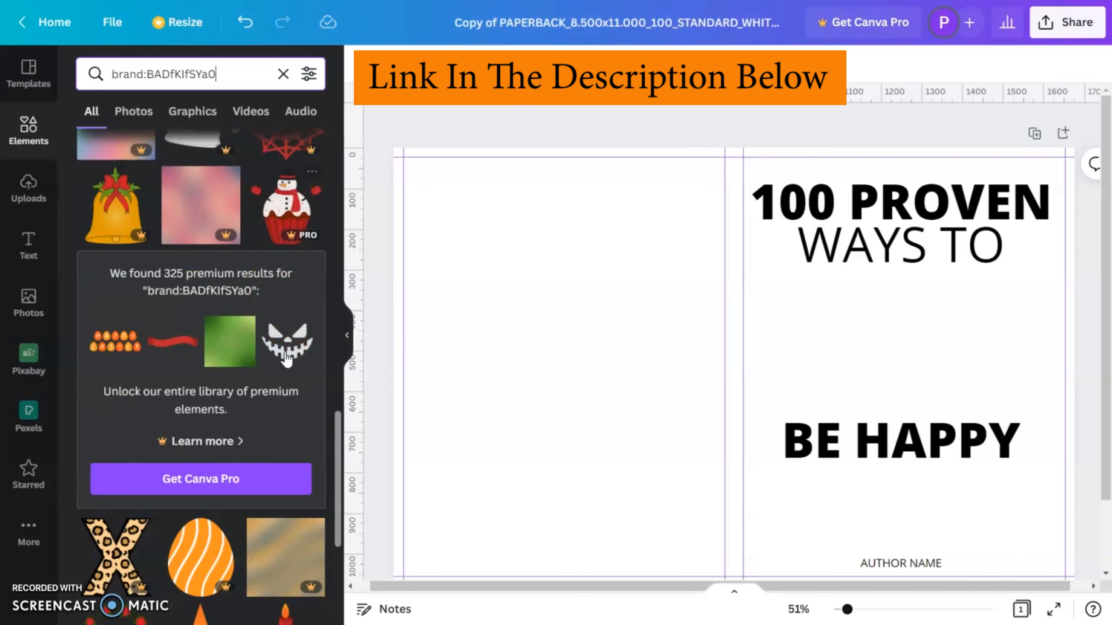
scroll(285, 359, down, 10)
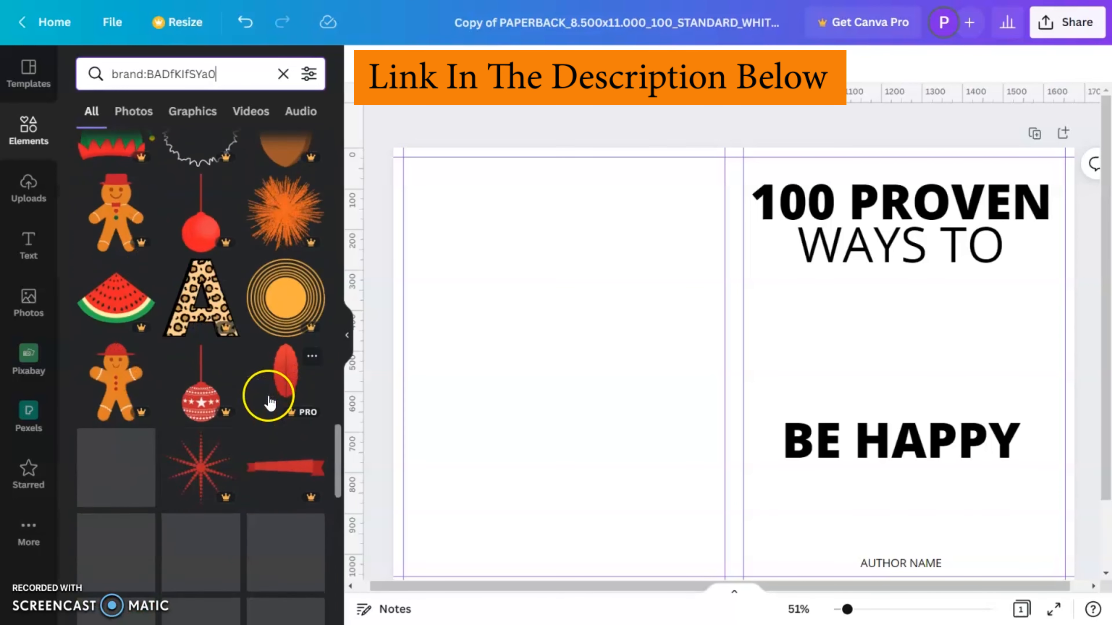
scroll(259, 399, down, 3)
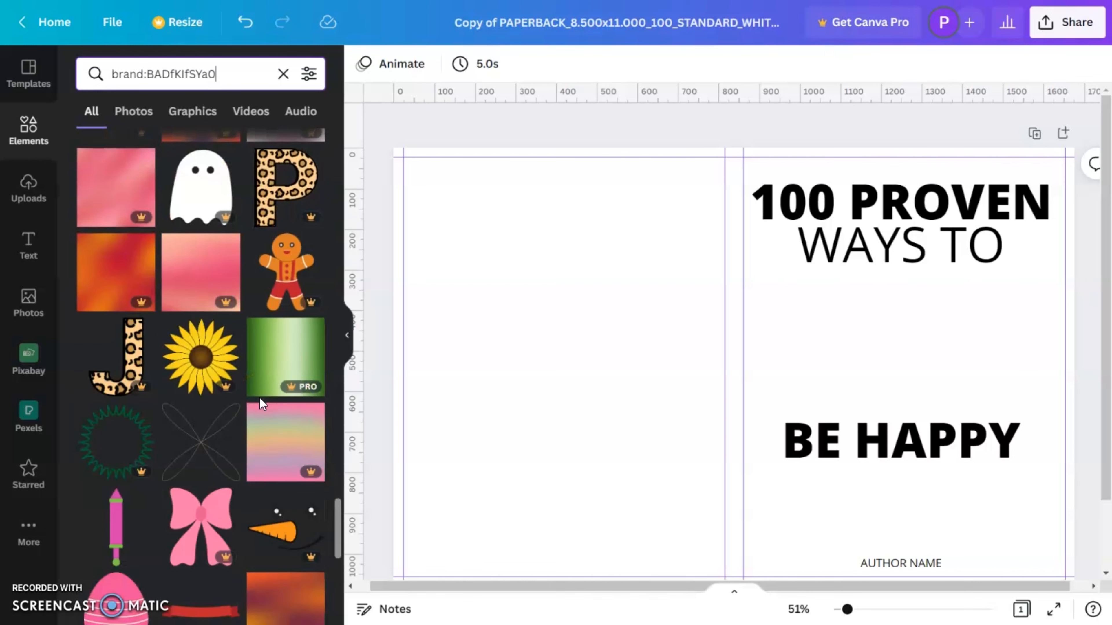
scroll(231, 392, down, 10)
scroll(279, 289, up, 3)
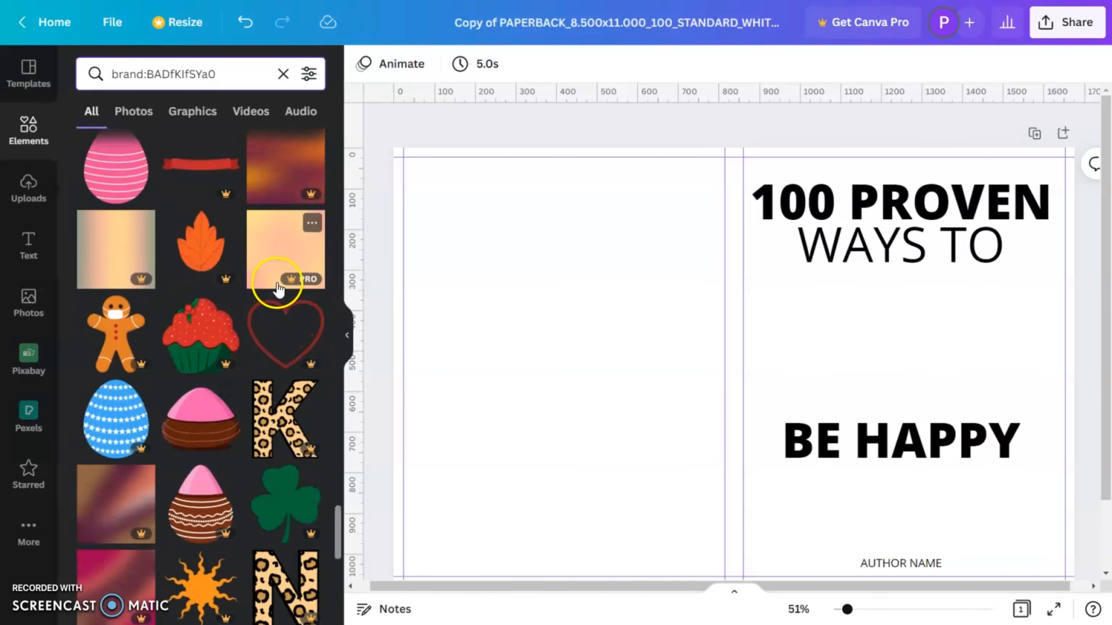
scroll(267, 457, down, 10)
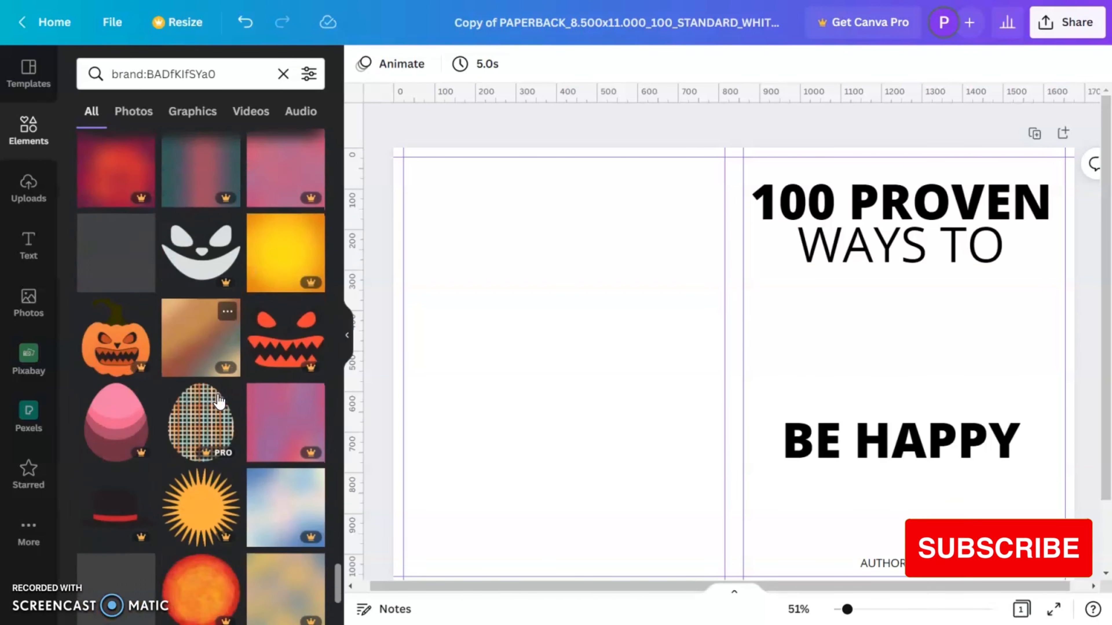
scroll(262, 351, down, 5)
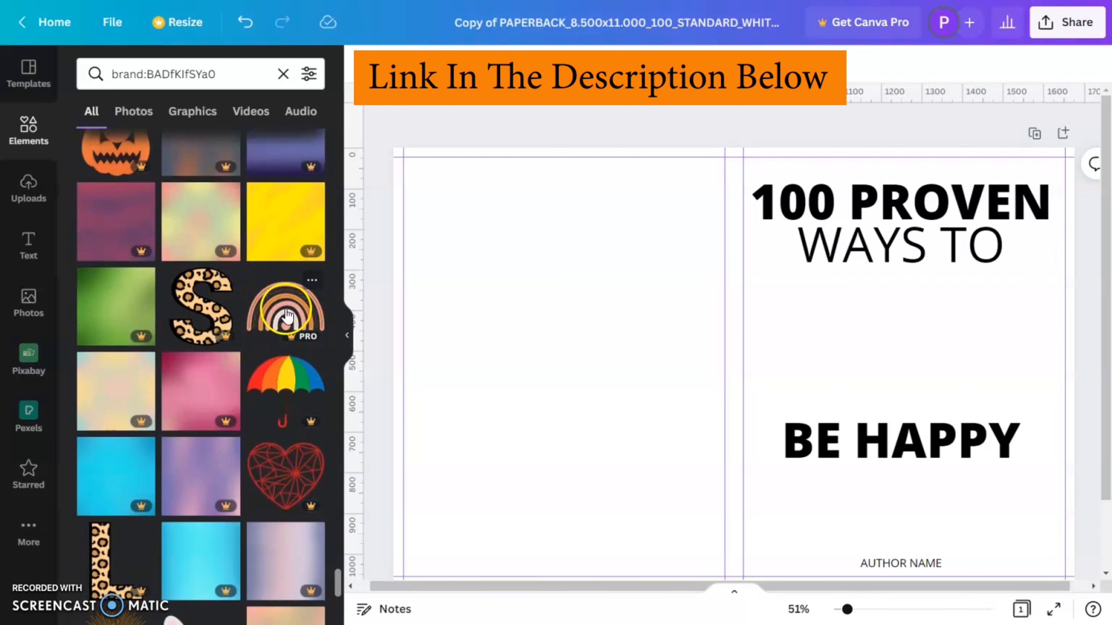
click(287, 315)
drag(771, 373, 933, 371)
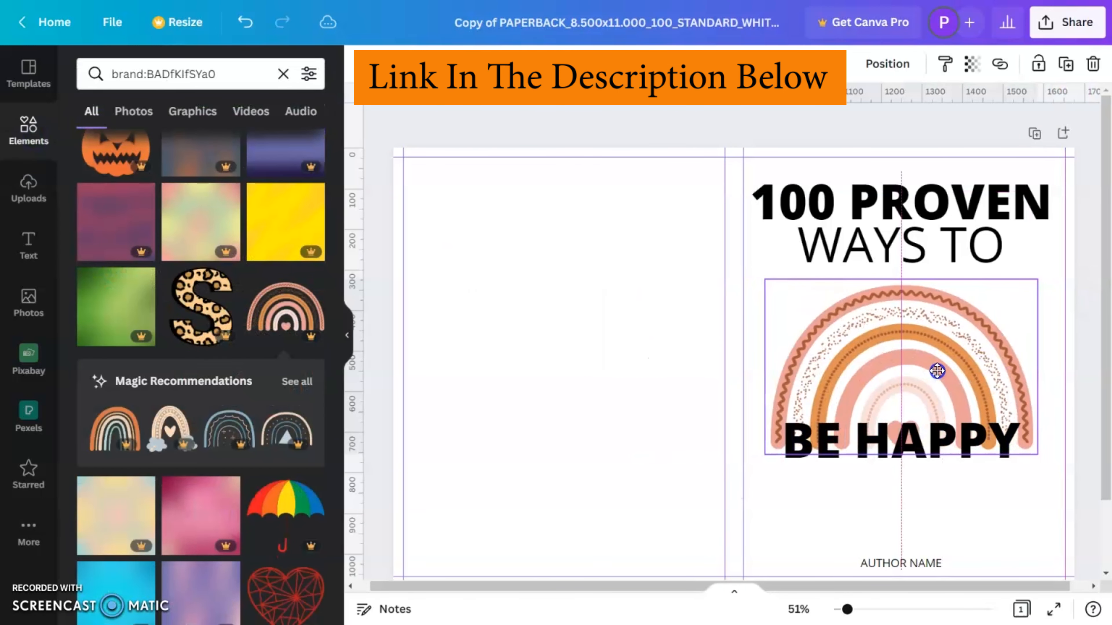
click(1093, 422)
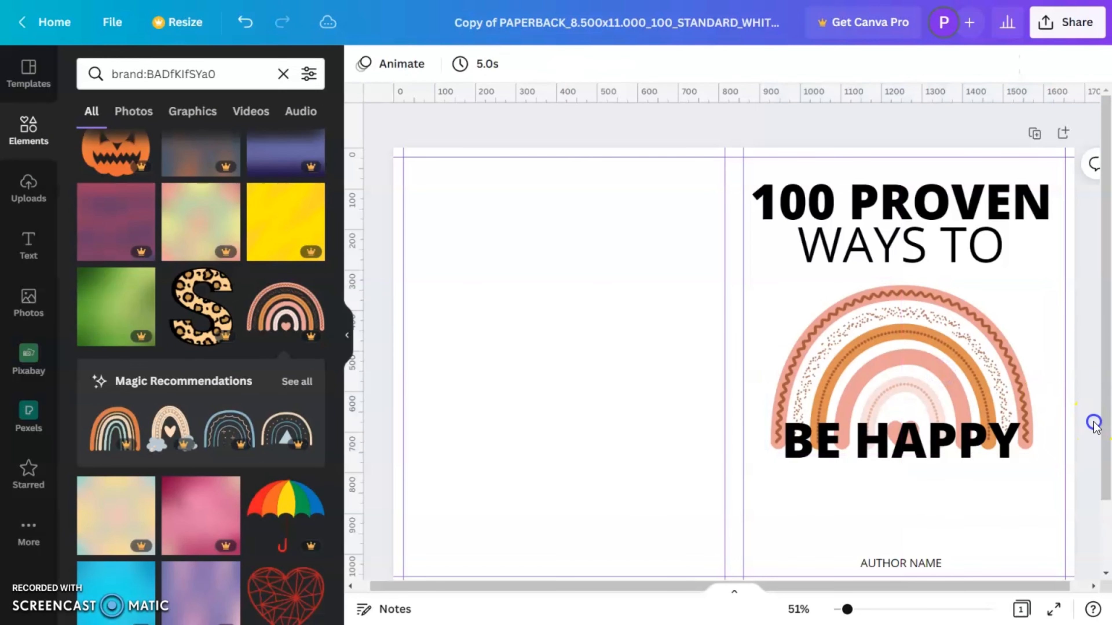
Step: Move the "BE HAPPY" text down so it sits just beneath the rainbow graphic
click(927, 411)
drag(896, 364, 897, 366)
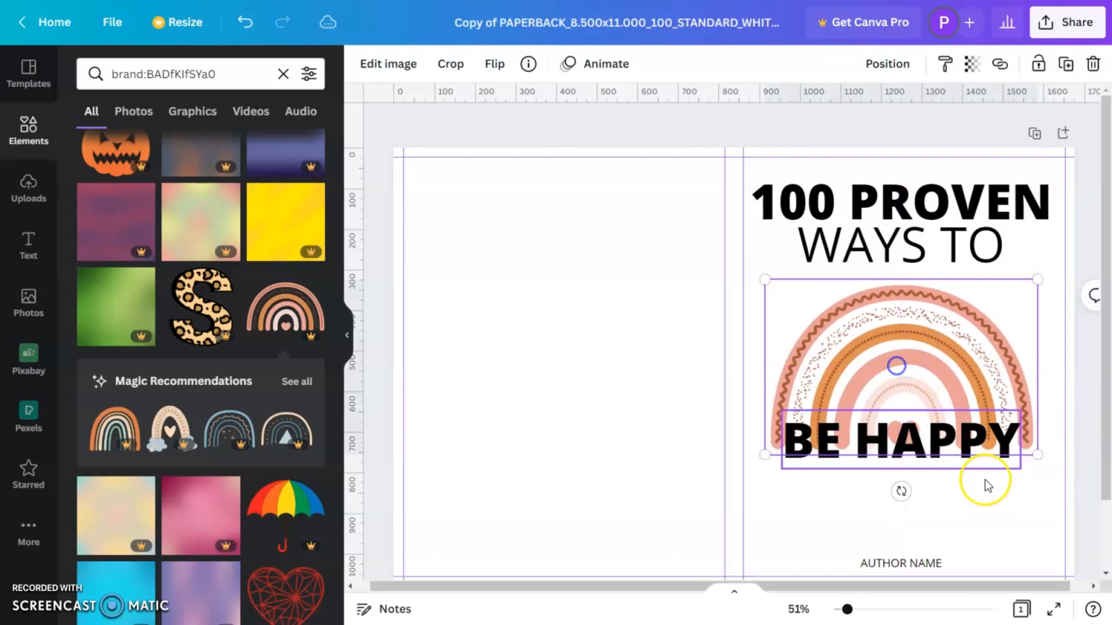
drag(948, 452, 940, 492)
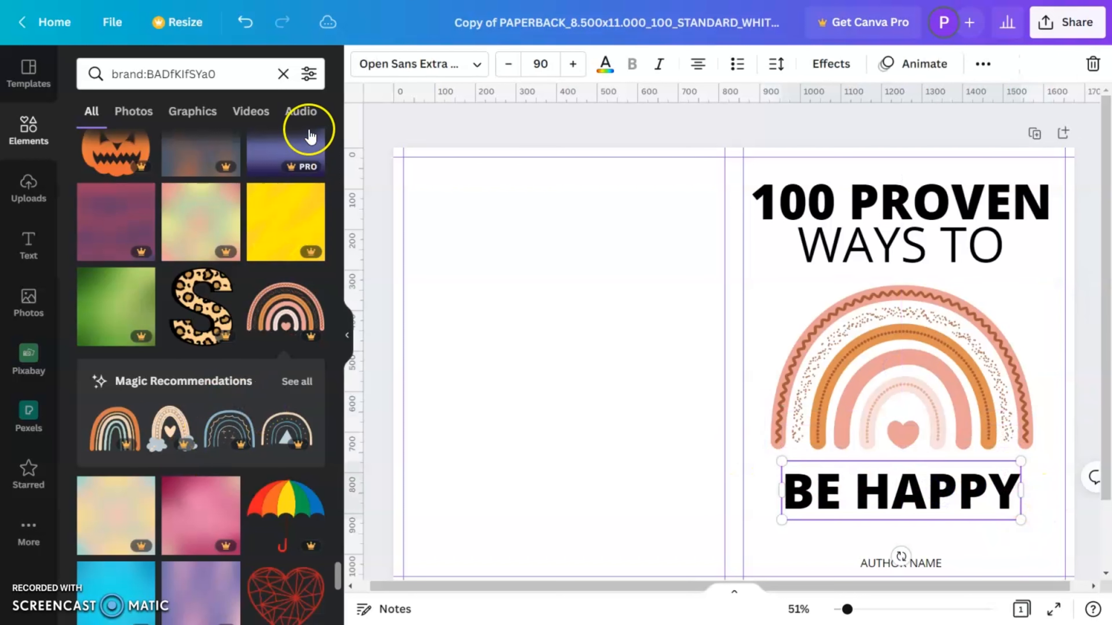
Step: Add a square shape and stretch it over the full front cover, from the spine's front-side guide to the page's outer edge
click(283, 74)
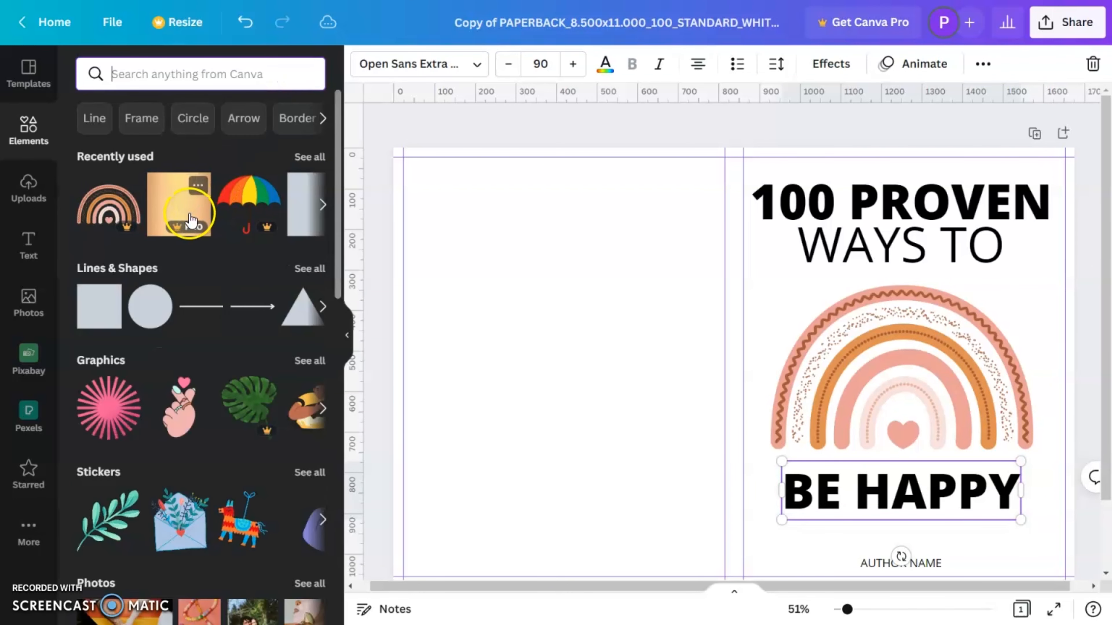
click(99, 306)
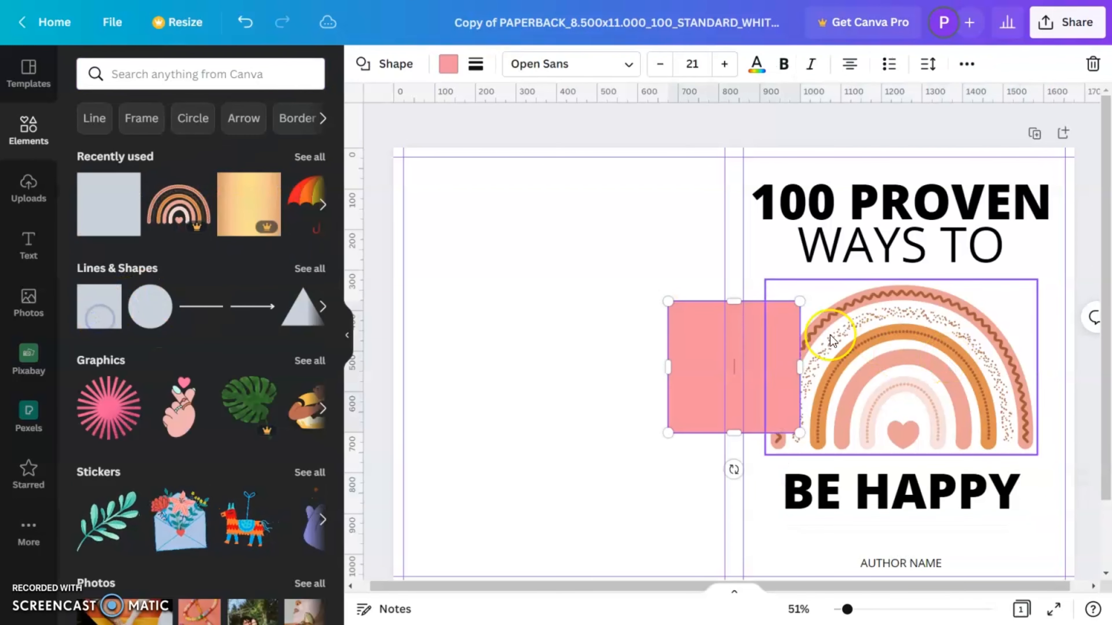
click(695, 373)
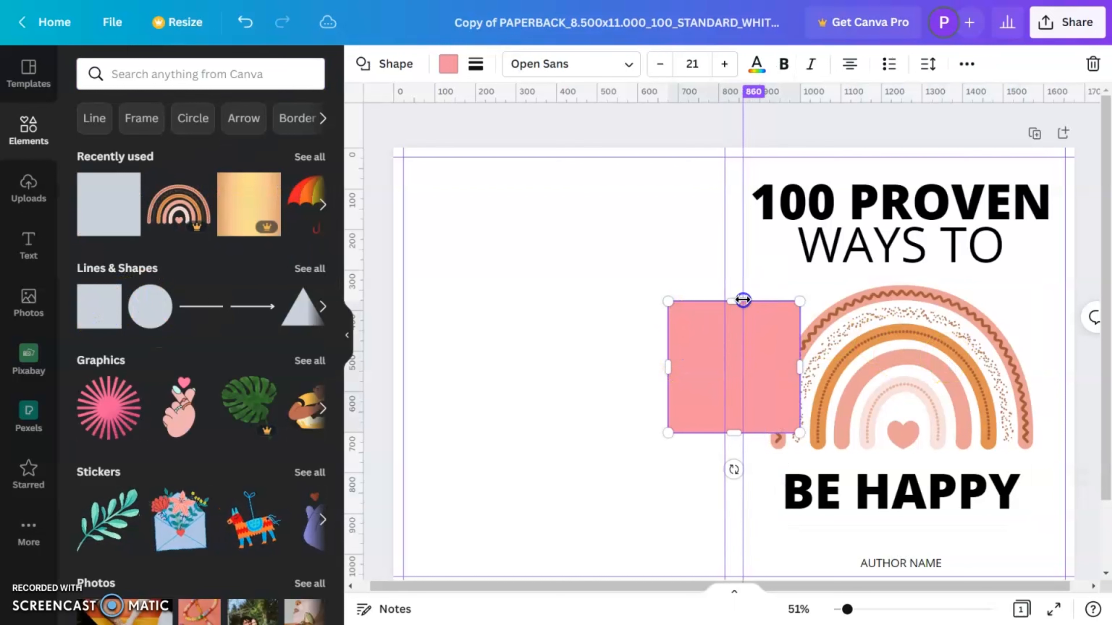
drag(707, 348, 771, 199)
drag(808, 280, 807, 542)
drag(849, 609, 844, 609)
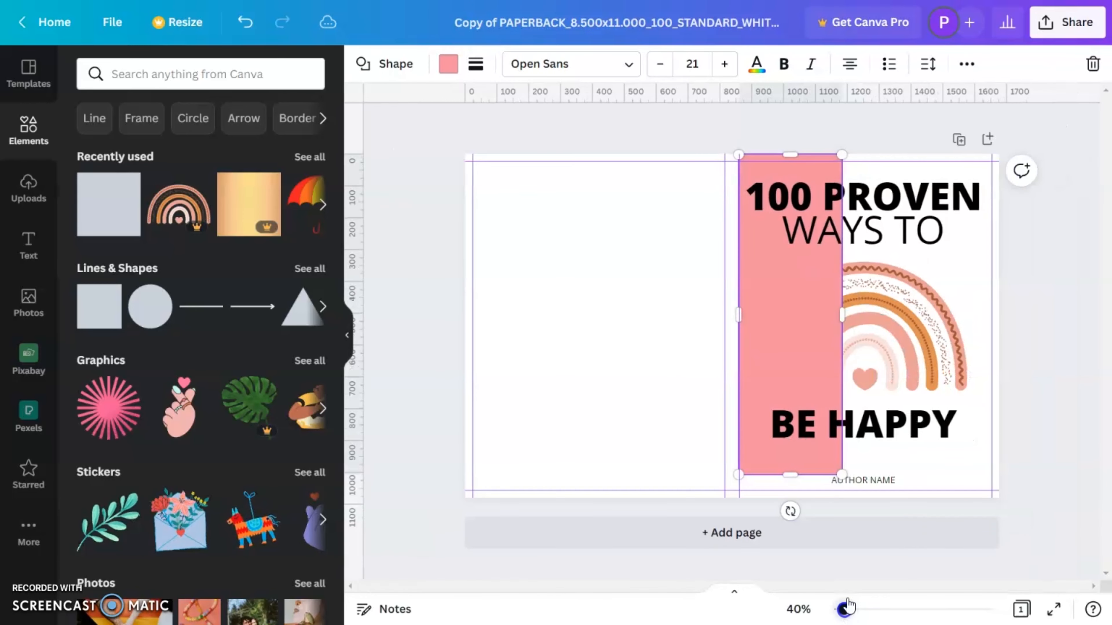
drag(789, 472, 788, 497)
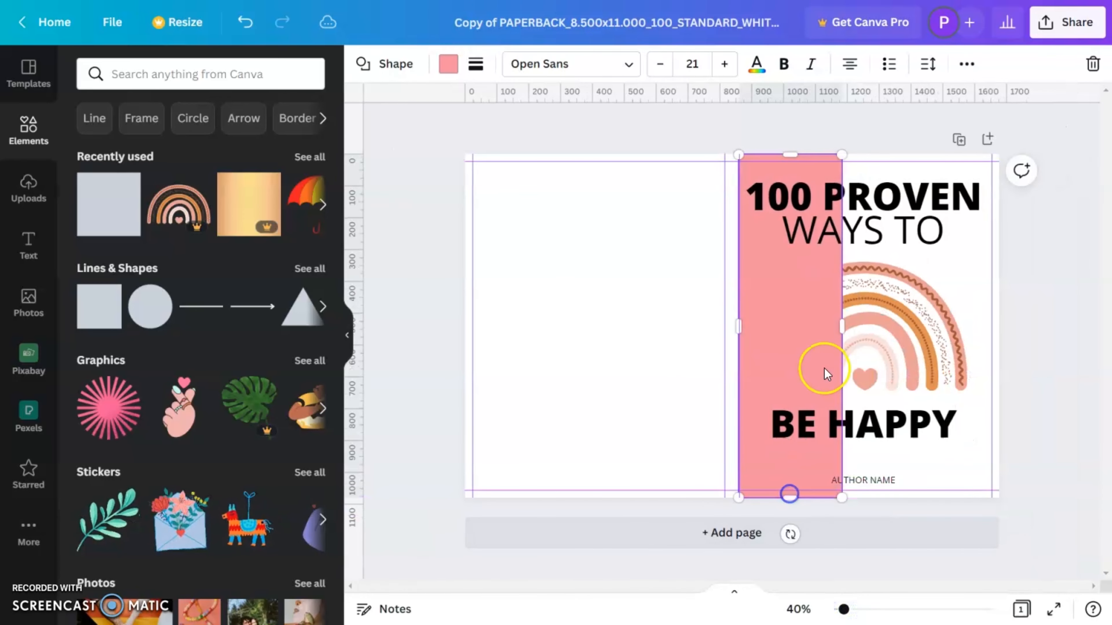
drag(844, 333, 999, 335)
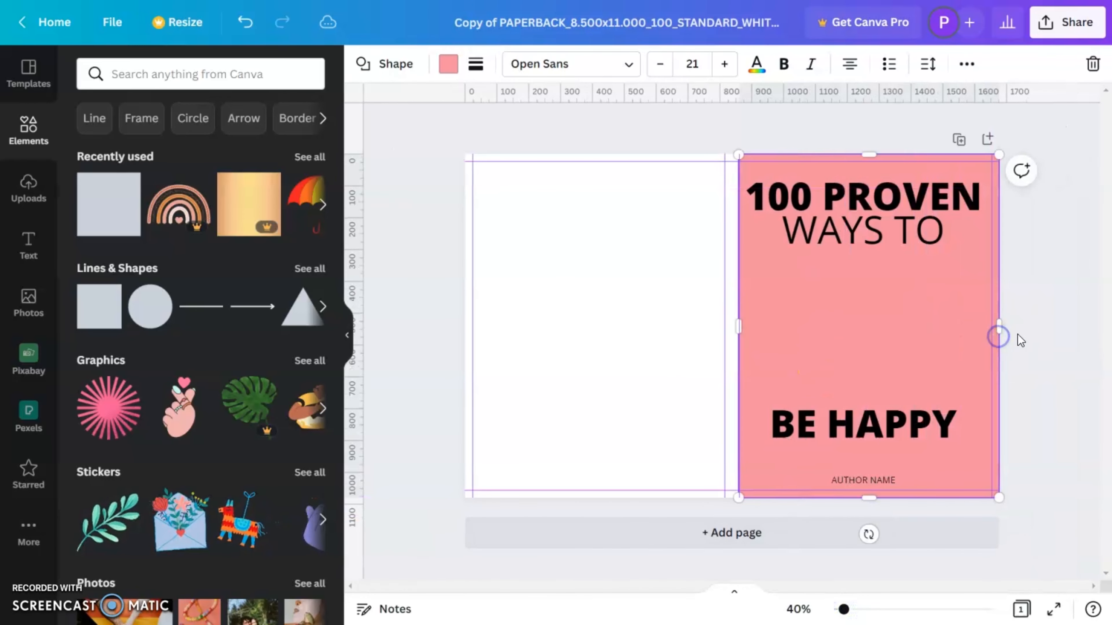
Step: Send the front-cover rectangle to the back and set its fill colour to pale cream #FFEBC2
right_click(931, 325)
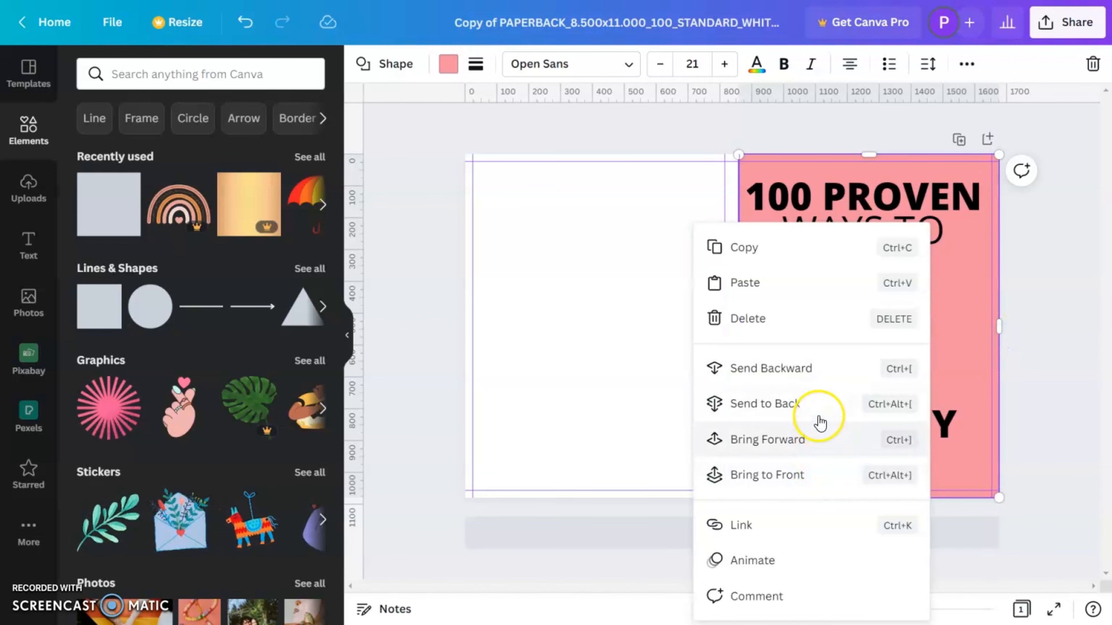
click(823, 407)
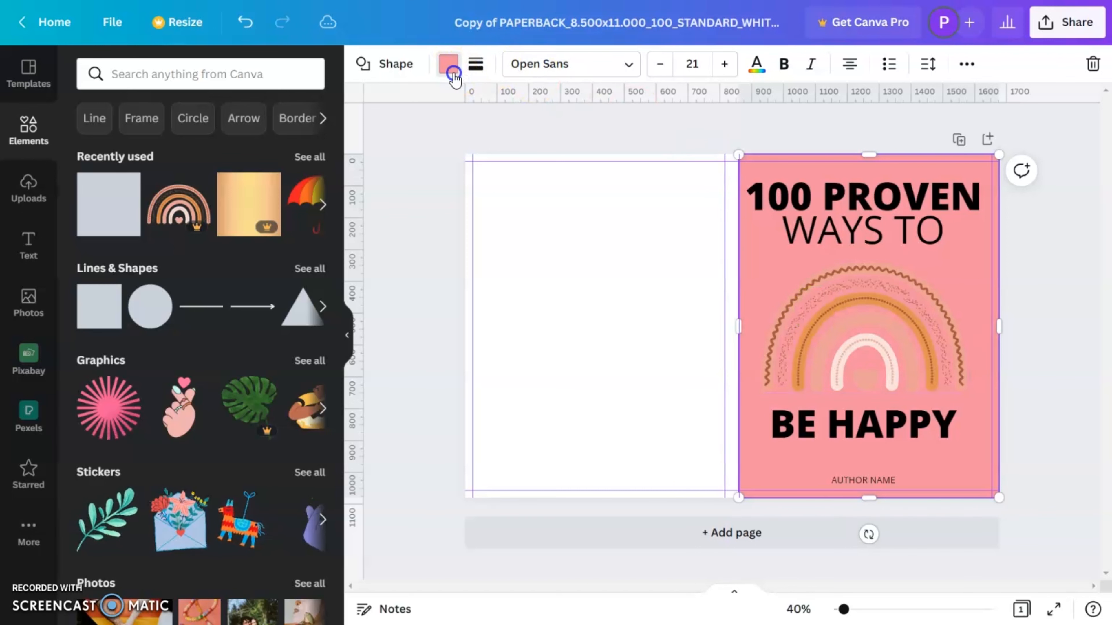
click(448, 64)
click(135, 269)
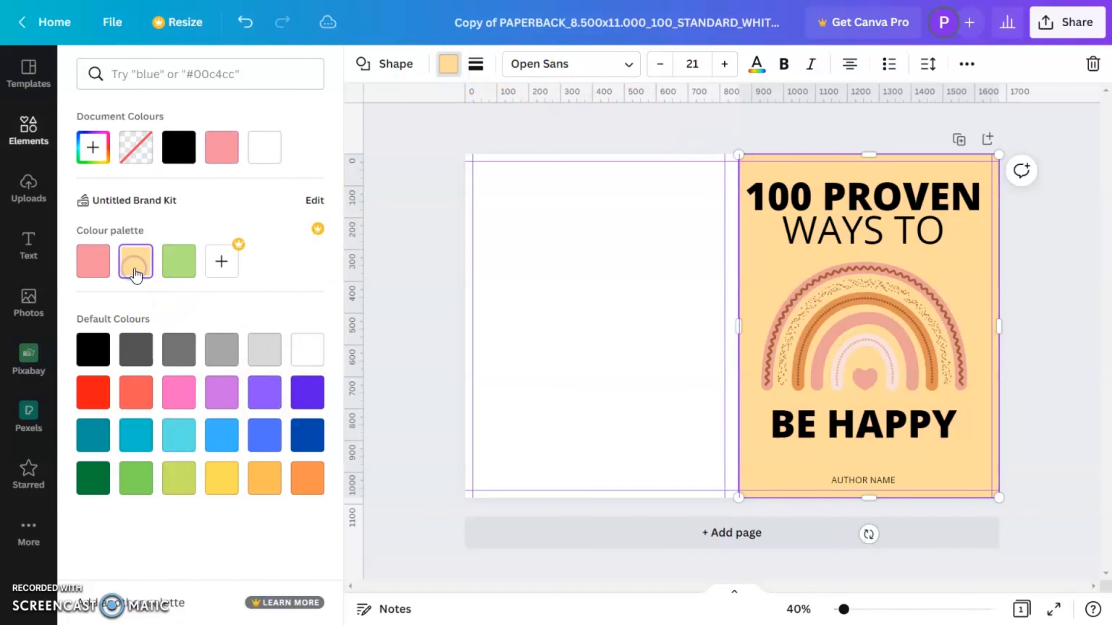
click(93, 147)
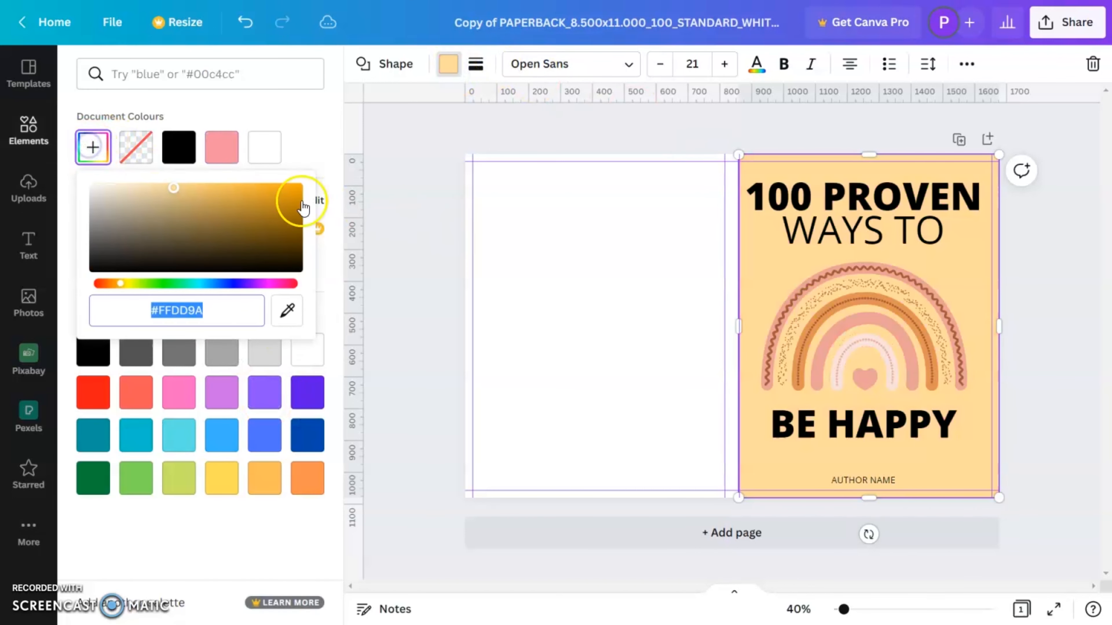
click(141, 180)
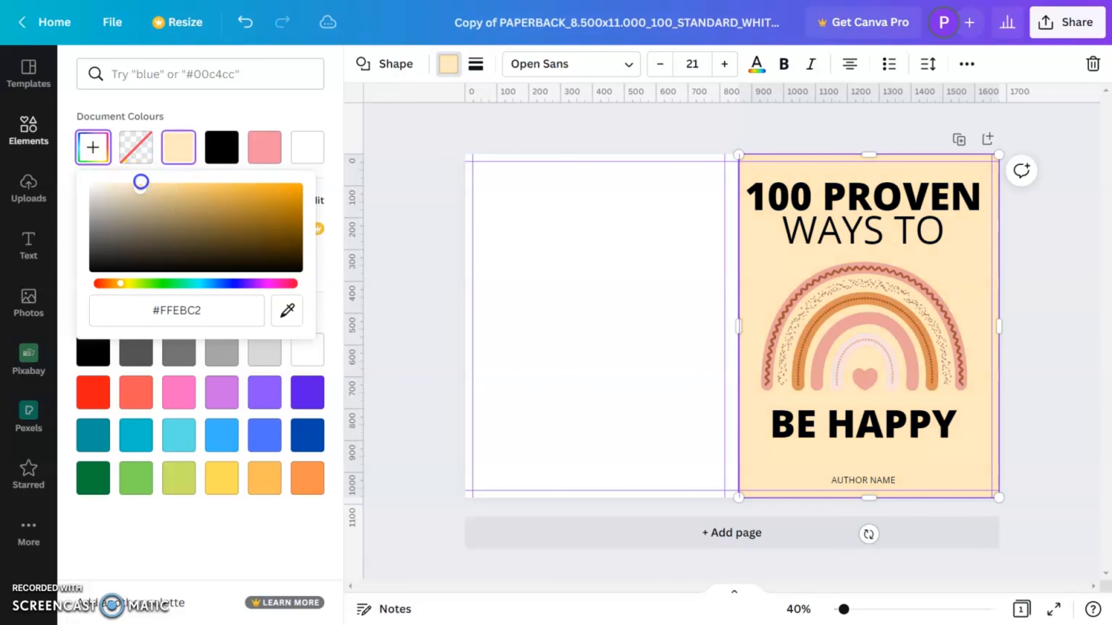
click(1034, 276)
Step: Select all the front-cover elements together with the background rectangle and align them to their horizontal centre
drag(860, 127, 877, 510)
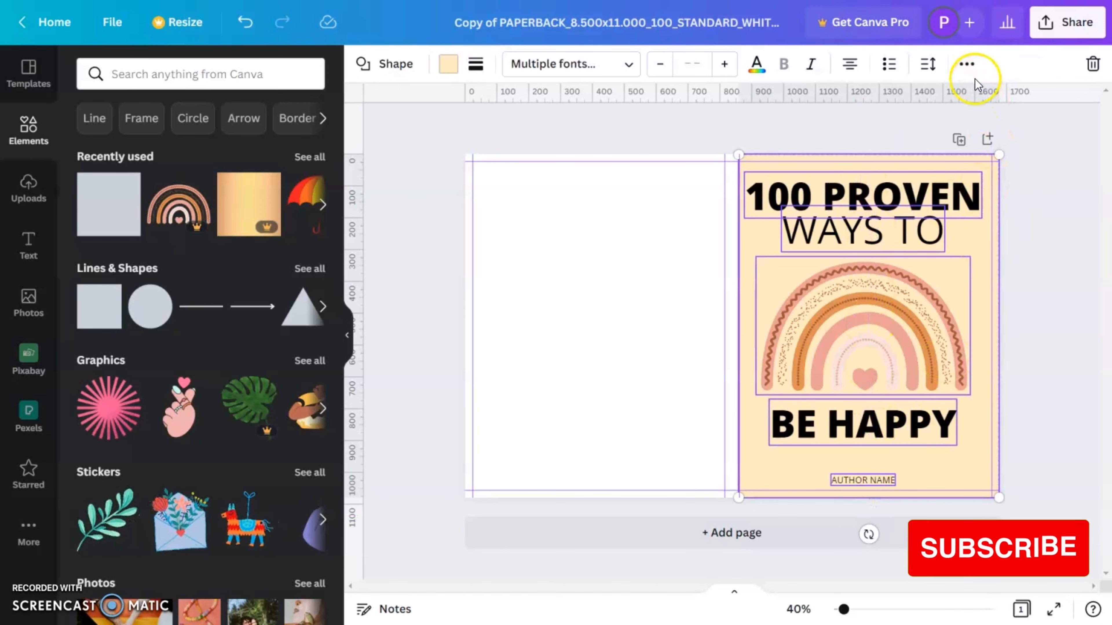
click(966, 64)
click(814, 104)
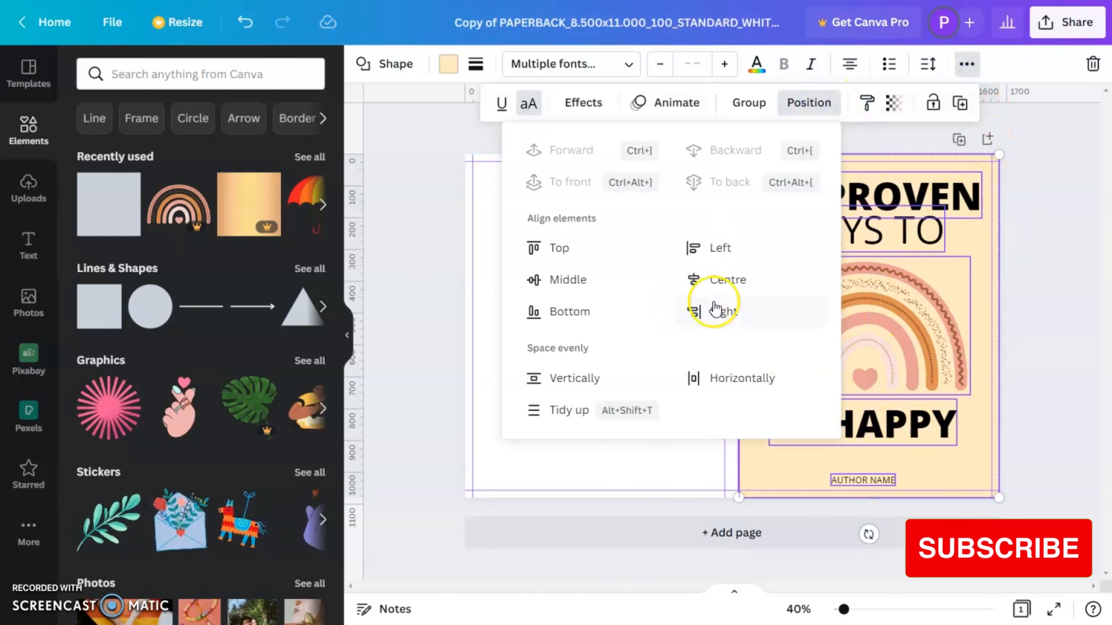
click(720, 280)
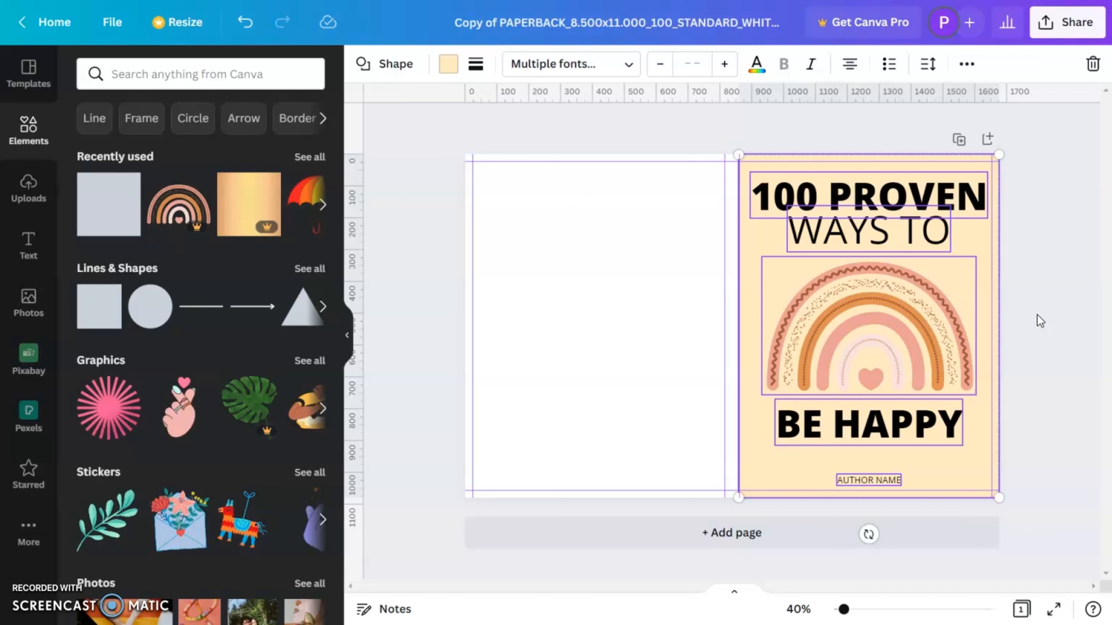
click(1037, 315)
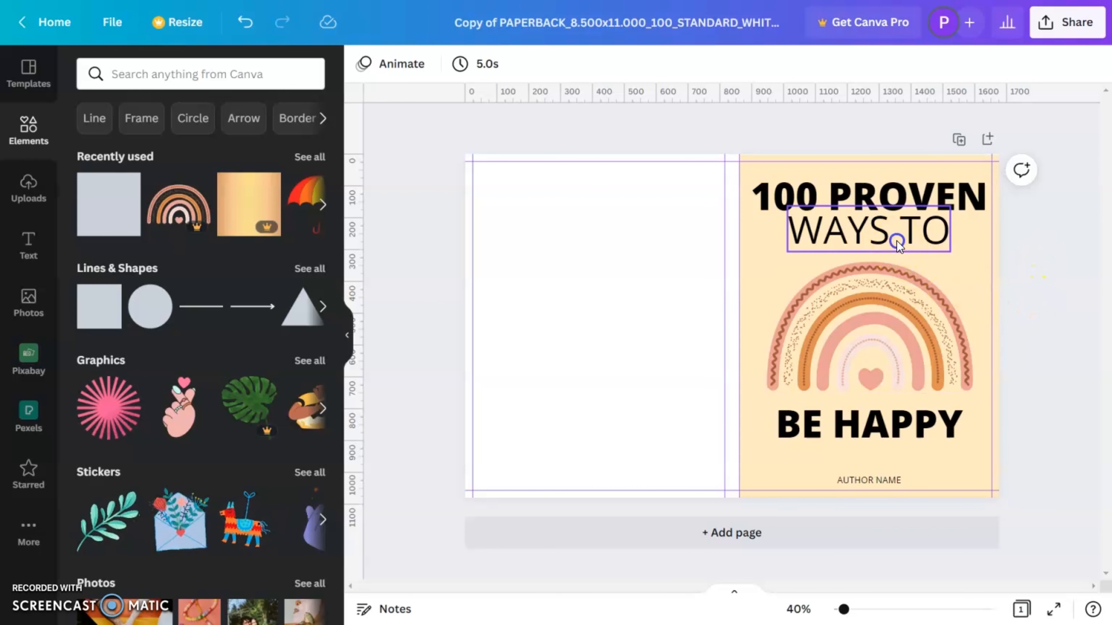
click(897, 241)
click(888, 364)
click(1018, 383)
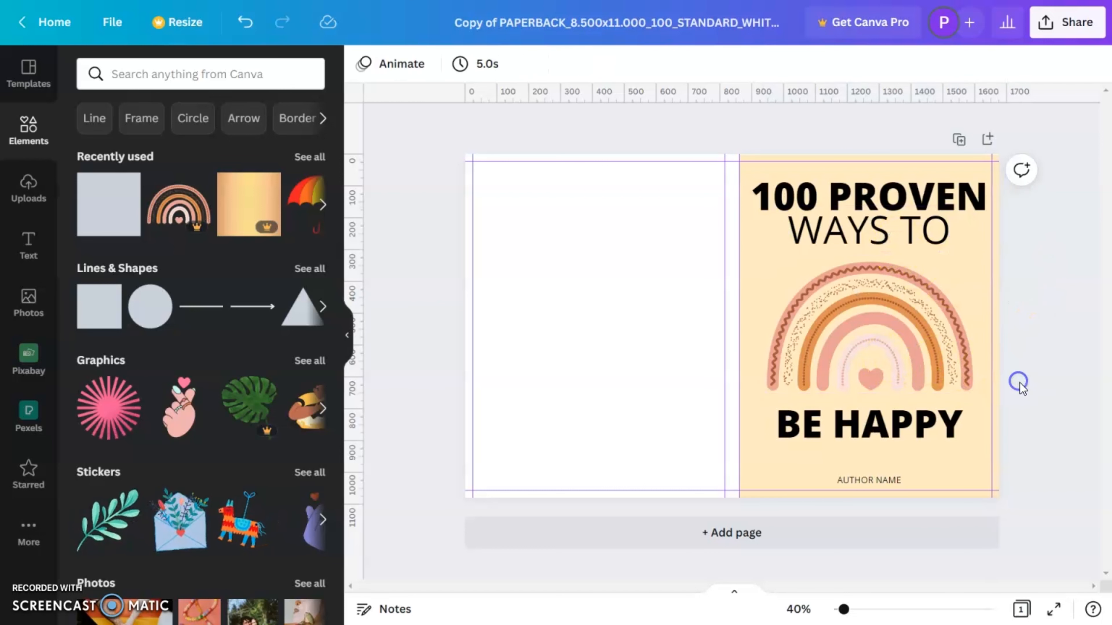
click(977, 453)
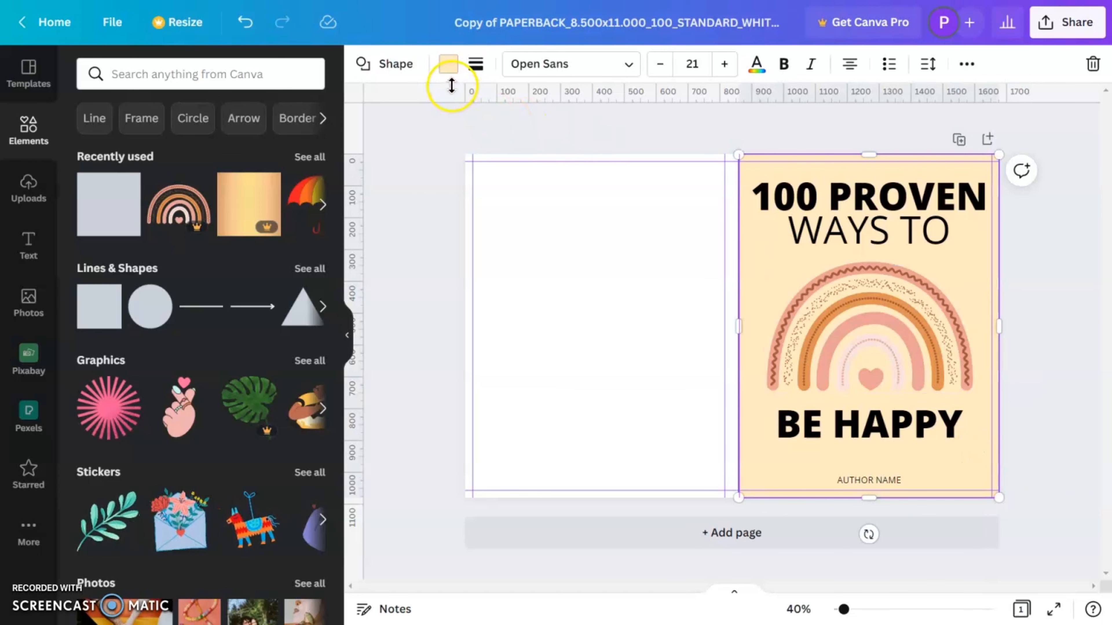
Step: Enlarge the "BE HAPPY" text to size 103, keeping it centred beneath the rainbow, and nudge "WAYS TO" slightly down
click(908, 433)
drag(965, 446, 919, 418)
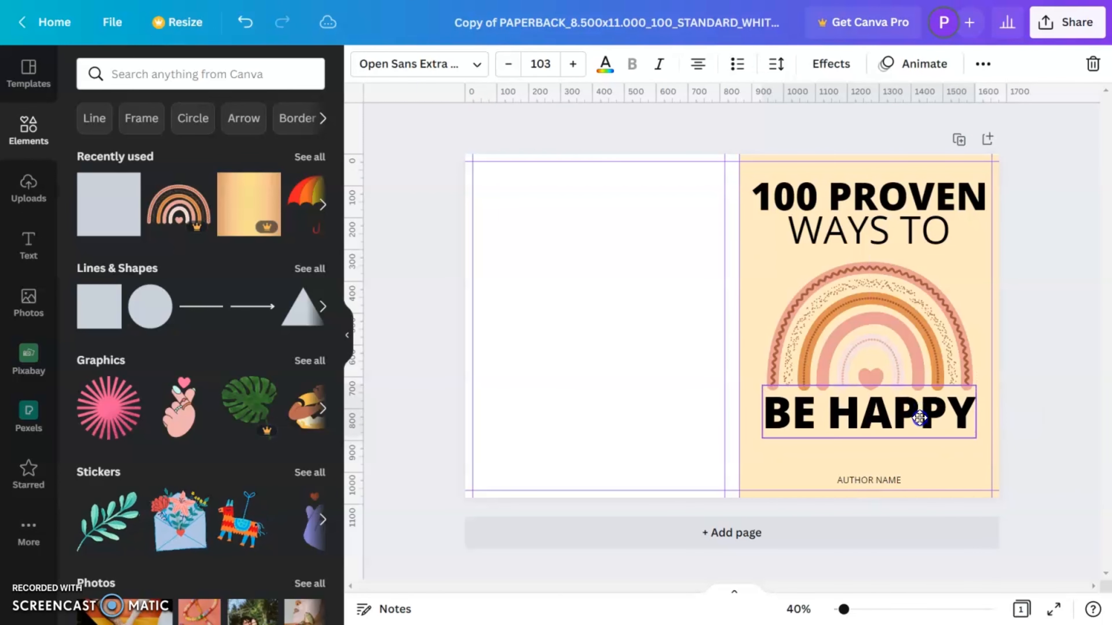
click(1069, 237)
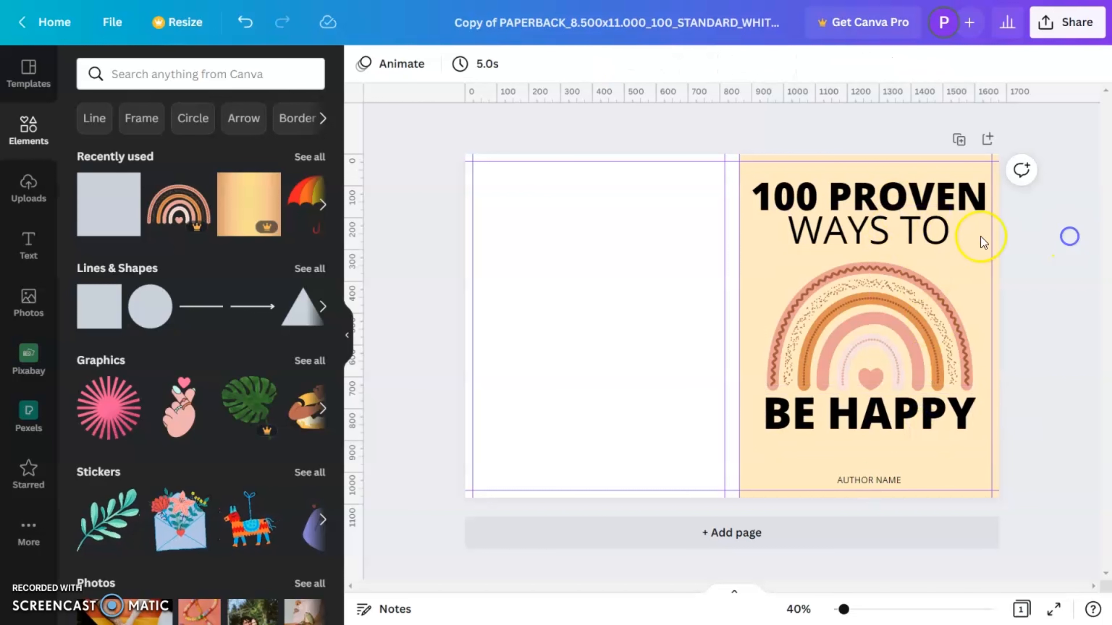
drag(931, 235, 933, 241)
click(1053, 279)
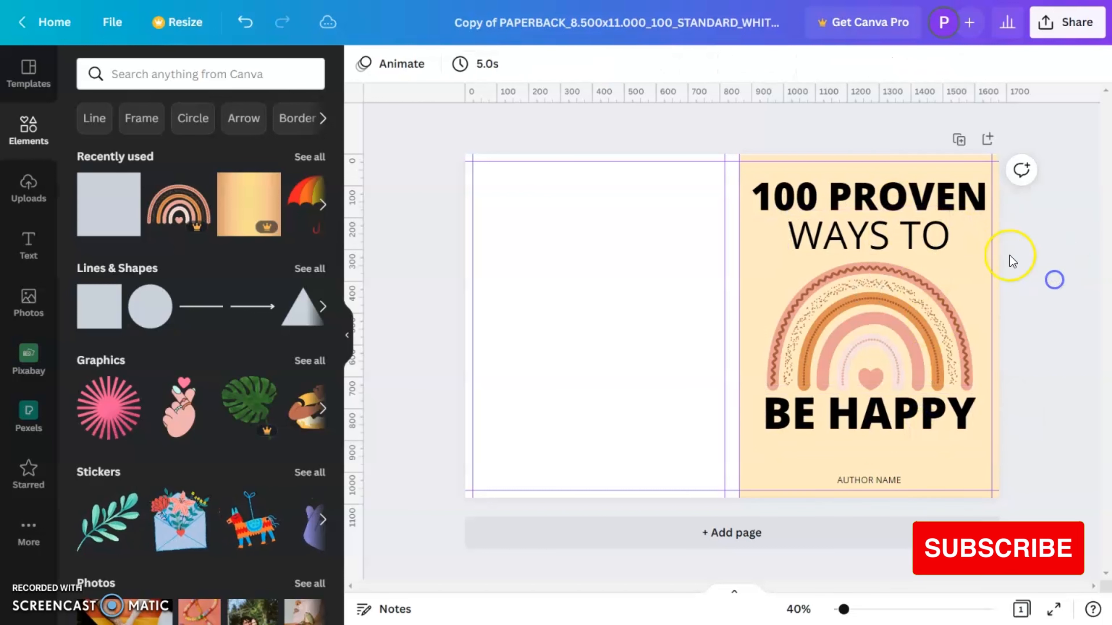
Step: Move the rainbow and "BE HAPPY" up together, close beneath "WAYS TO", and slightly enlarge the "AUTHOR NAME" text
drag(1066, 280, 871, 411)
drag(875, 354, 879, 349)
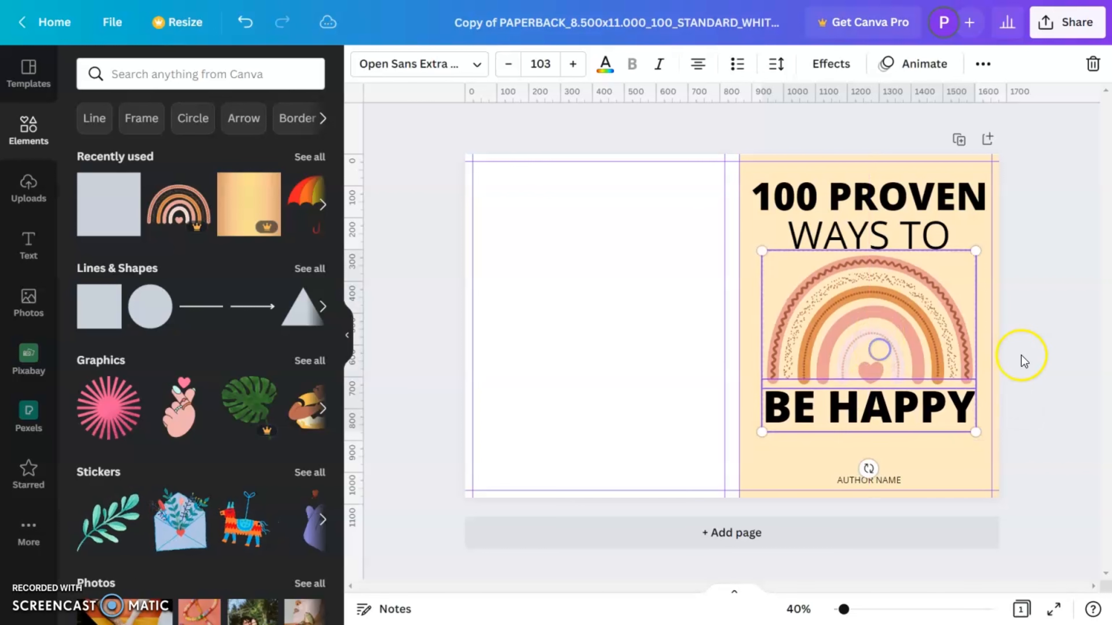
click(1024, 362)
drag(888, 481, 886, 478)
Step: Lighten the front-cover background fill to a very pale cream and copy the rectangle over the back cover up to the spine's back-side guide
click(919, 452)
click(448, 64)
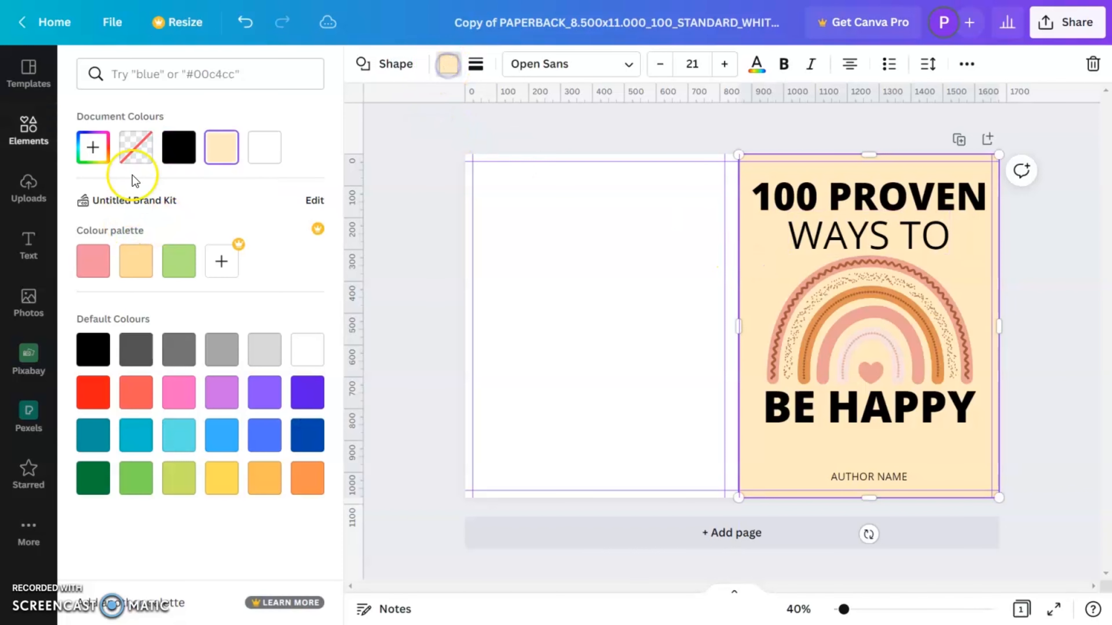
click(92, 147)
click(115, 184)
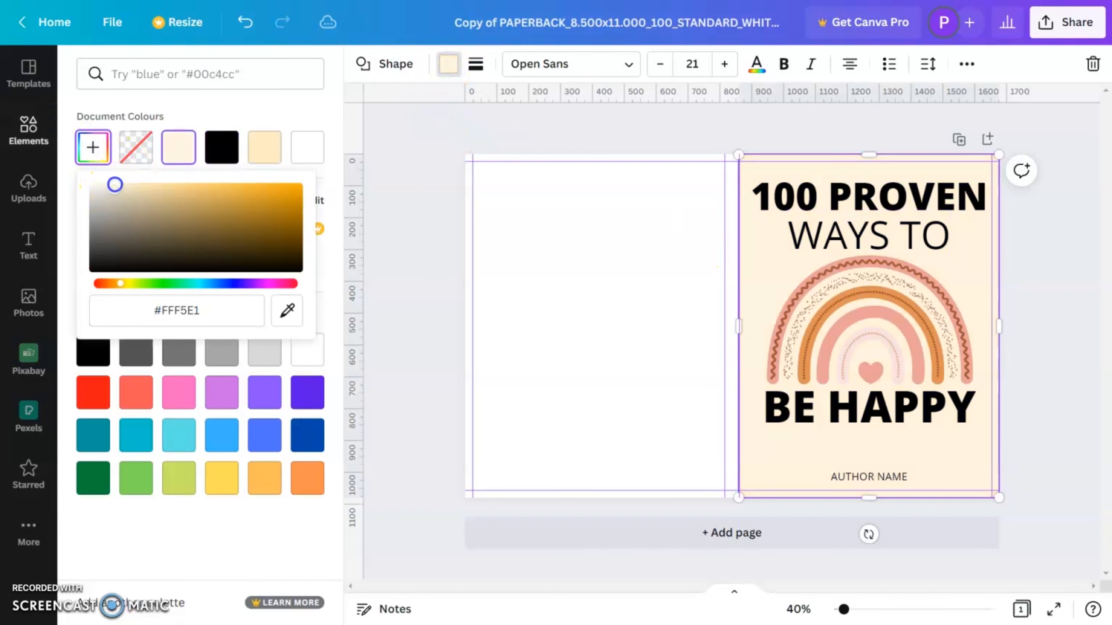
drag(114, 183, 111, 183)
click(1055, 368)
click(1017, 435)
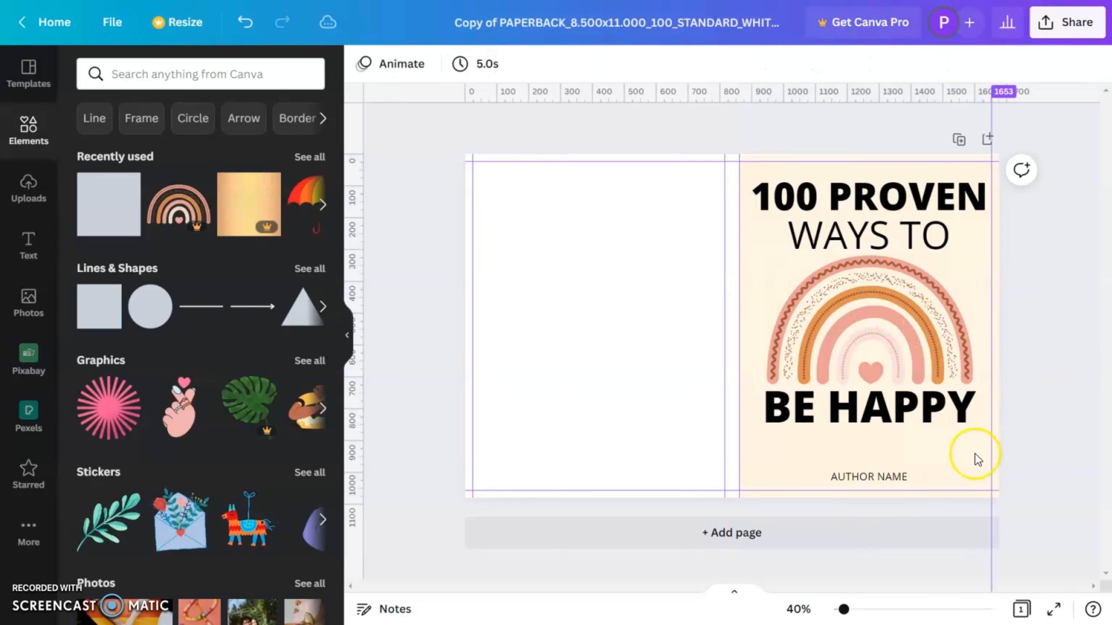
click(942, 454)
drag(739, 453, 681, 453)
Step: Copy the "100 PROVEN" title to the top of the back cover and change the copy's text to "LESSONS LEARNT FROM LIFE"
click(868, 197)
key(ctrl+d)
drag(869, 202, 619, 201)
triple_click(618, 201)
text(LESSONS LEAR)
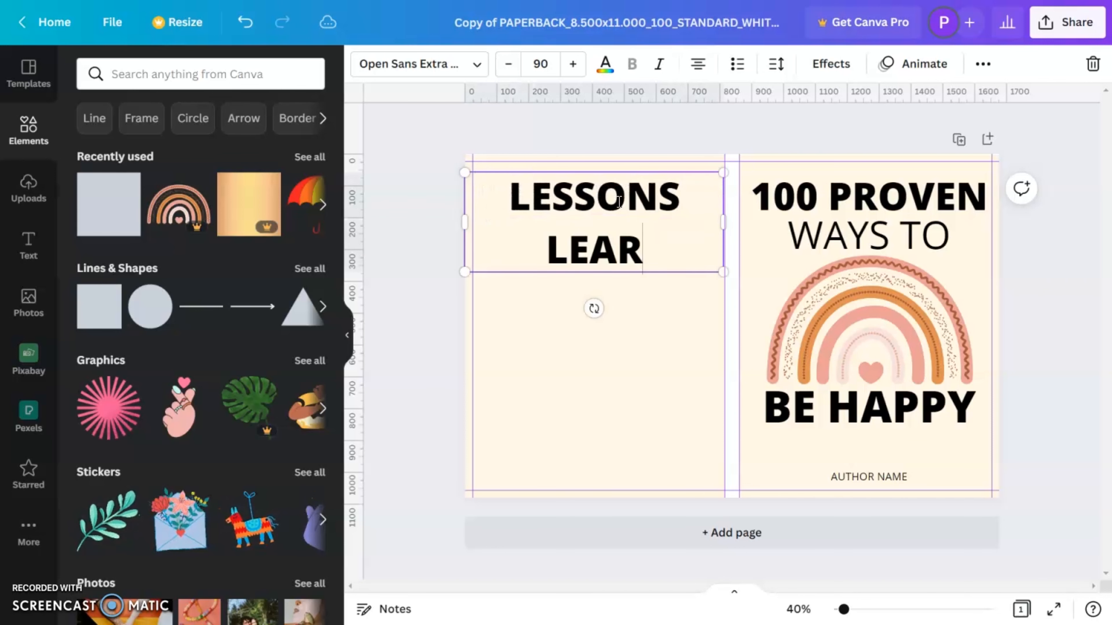
text(NT FROM )
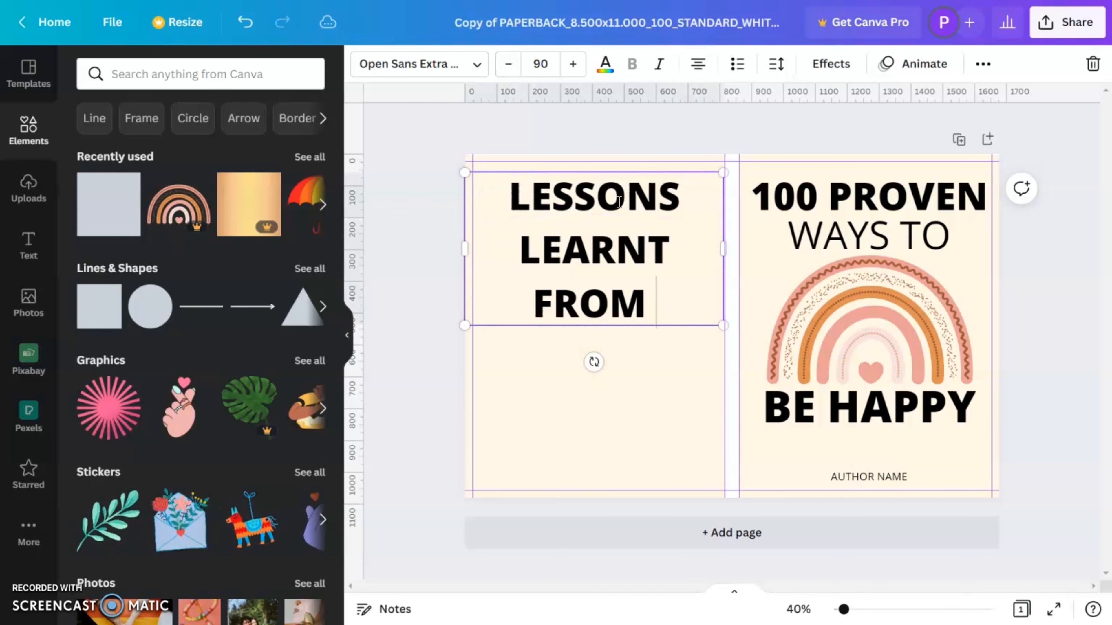
text(LIFE)
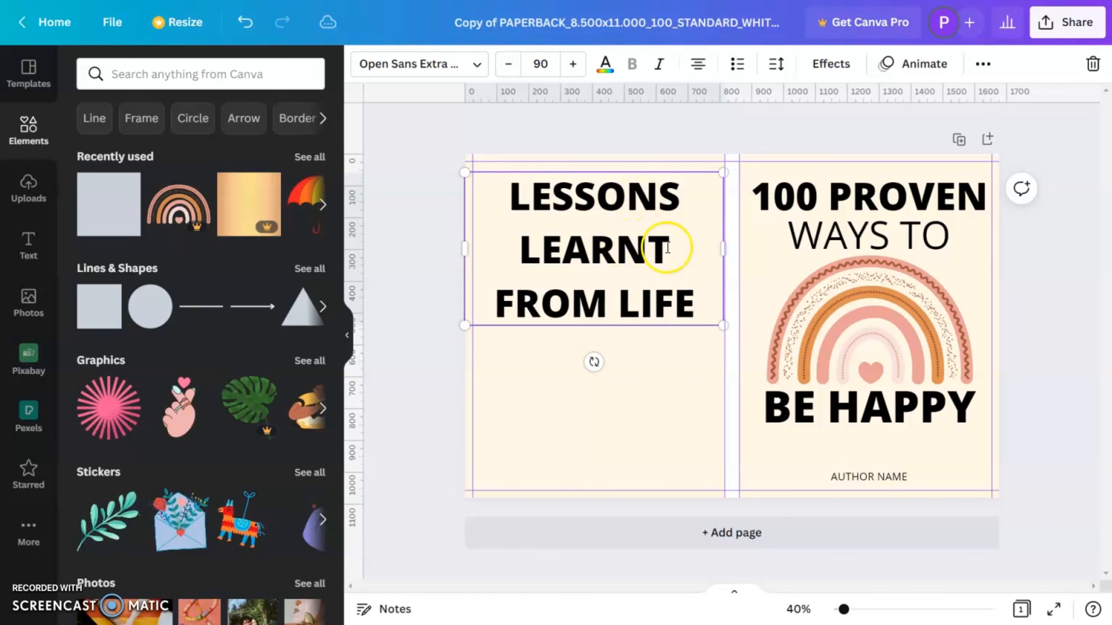
Step: Reduce the back-cover heading to size 28, then scale it up to 34.6 so it spans most of the back cover on one line
triple_click(628, 249)
click(544, 74)
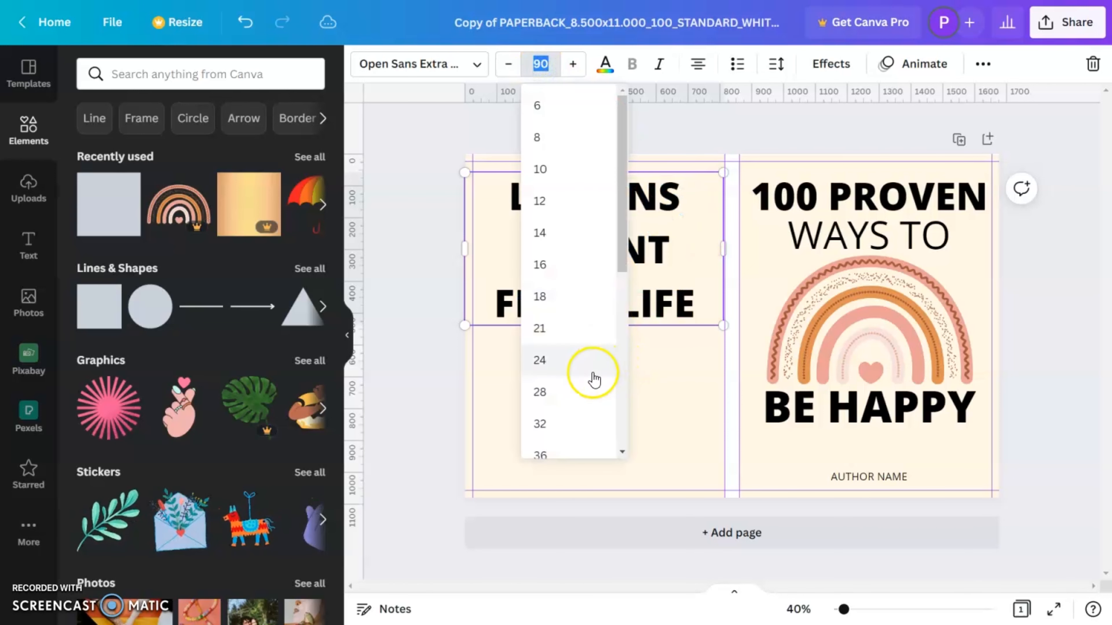
click(577, 405)
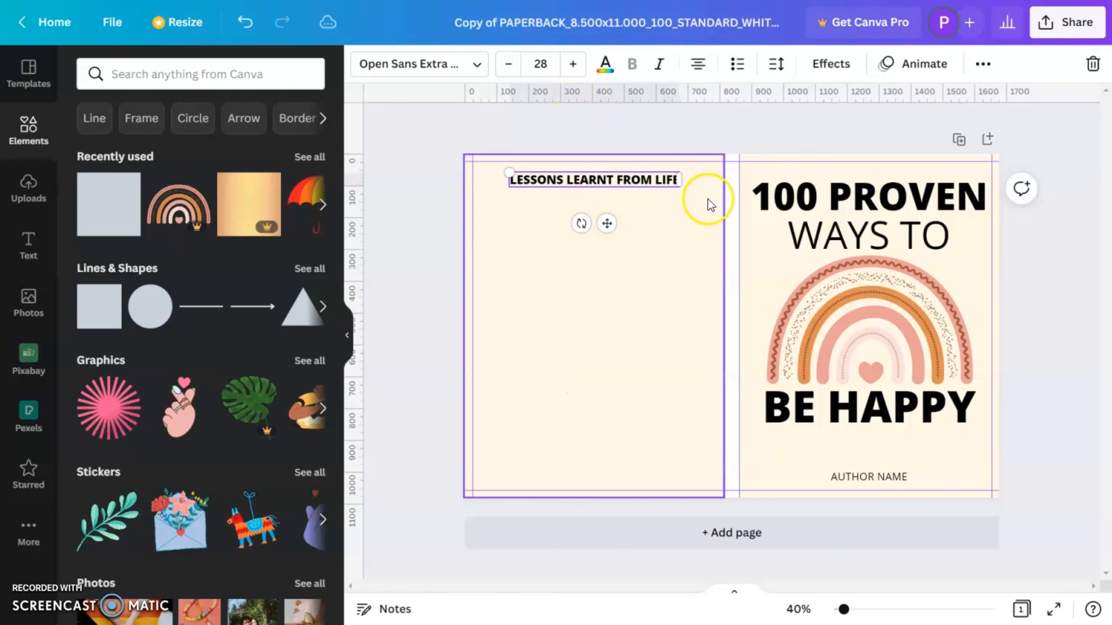
drag(680, 188, 699, 203)
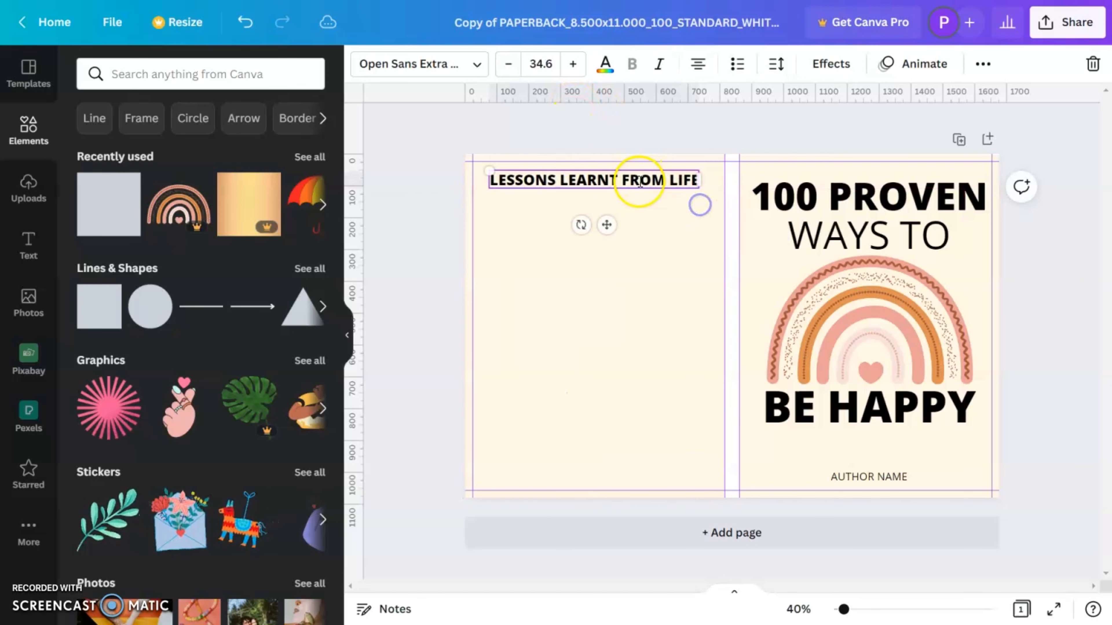
click(1039, 228)
Step: Copy the back-cover heading just below itself and replace the copy's text with a "LOREM IPSUM" placeholder paragraph at size 21
drag(663, 183, 653, 210)
click(577, 210)
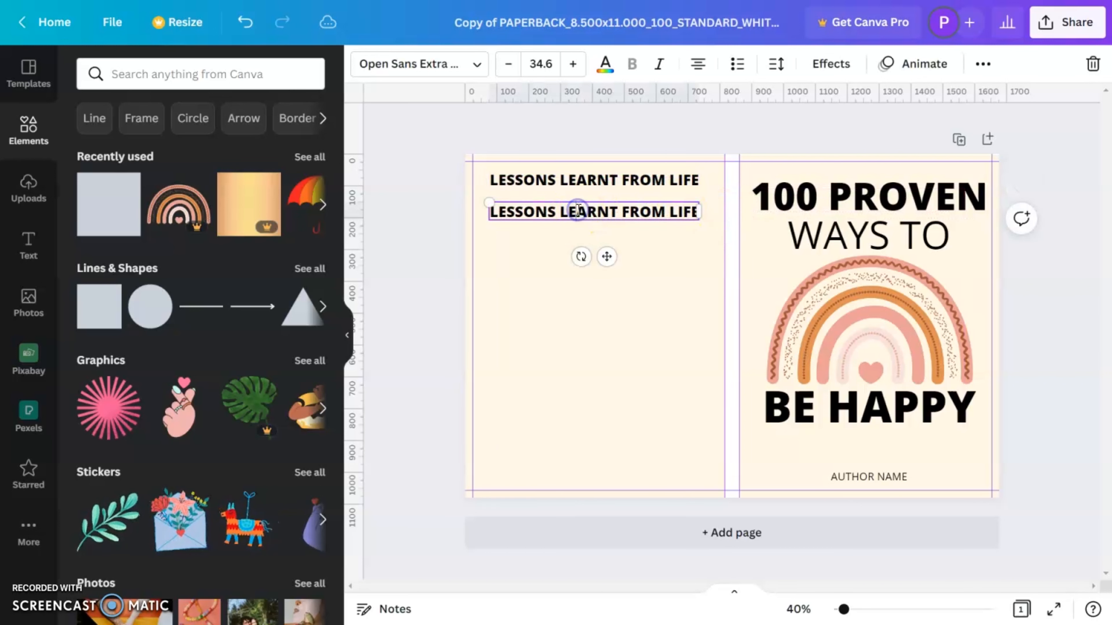
triple_click(578, 210)
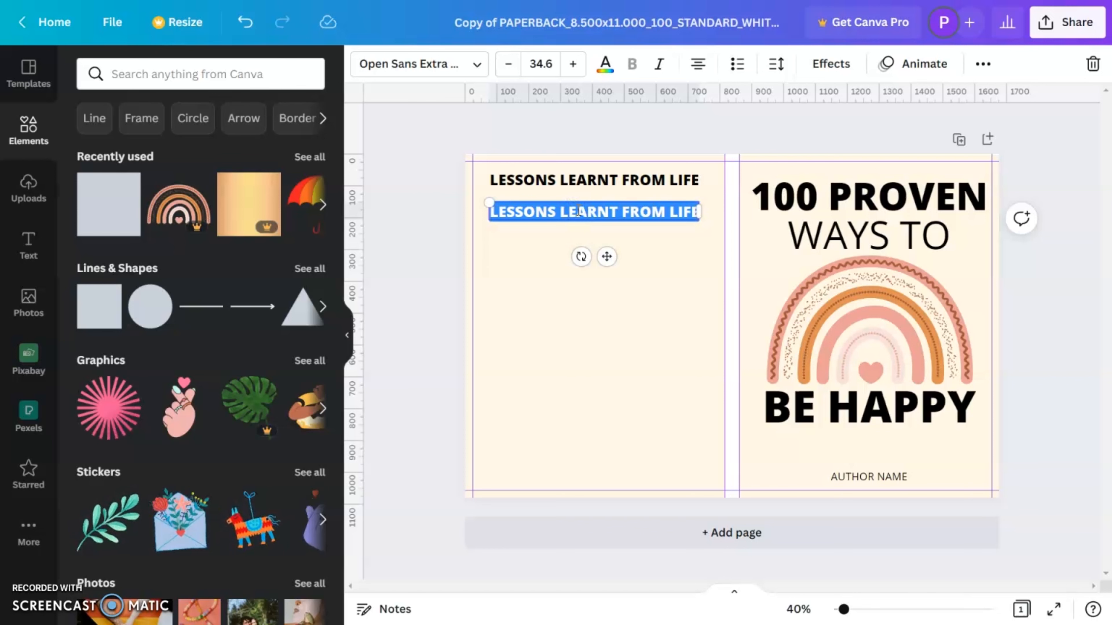
text(LOREM IPSUM DOLOR SIT AMET, CONSECTETUR ADIPISCING ELIT. MAURIS FEUGIAT VENENATIS JUSTO, ET CONSECTETUR VELIT FAUCIBUS VOLUTPAT. VESTIBULUM MOLESTIE UT ARCU VITAE VENENATIS. PHASELLUS PLACERAT NEC EROS DIGNISSIM MALESUADA. UT SEM METUS, LUCTUS NEC PRETIUM EGET, MALESUADA A MI.)
key(ctrl+a)
click(540, 64)
click(540, 328)
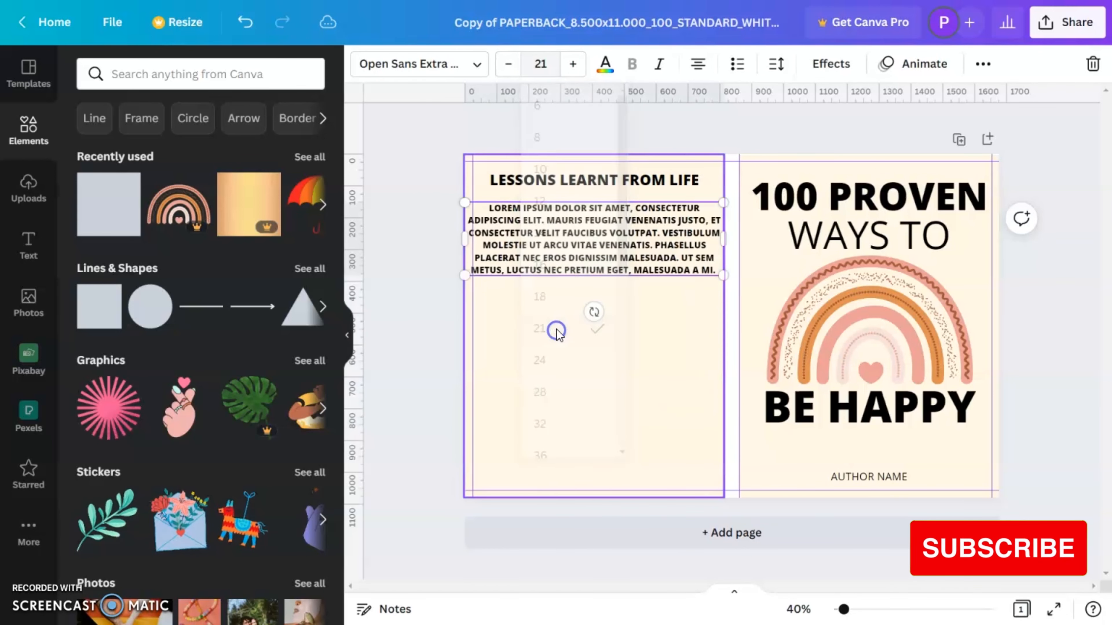
drag(457, 235, 484, 239)
drag(725, 246, 704, 246)
key(ctrl+z)
key(ctrl+z)
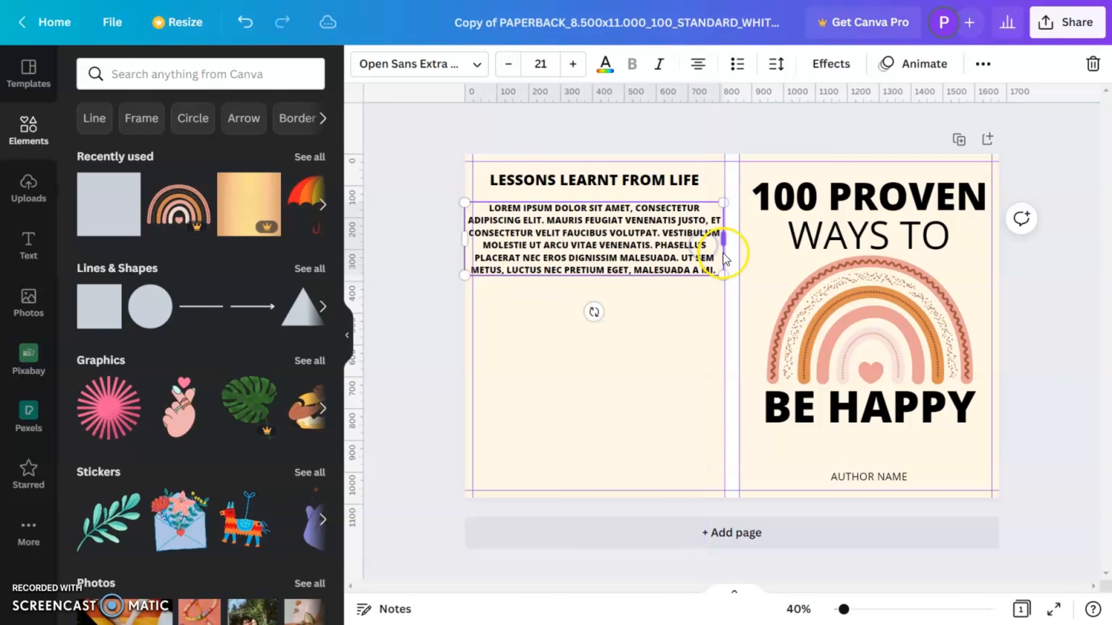
Step: Narrow the placeholder paragraph from both sides to match the width of the "LESSONS LEARNT FROM LIFE" heading
click(389, 203)
drag(464, 239, 488, 239)
click(697, 124)
click(652, 249)
drag(724, 246, 698, 246)
Step: Change the placeholder paragraph's font to Open Sans and justify its text
click(419, 64)
click(107, 111)
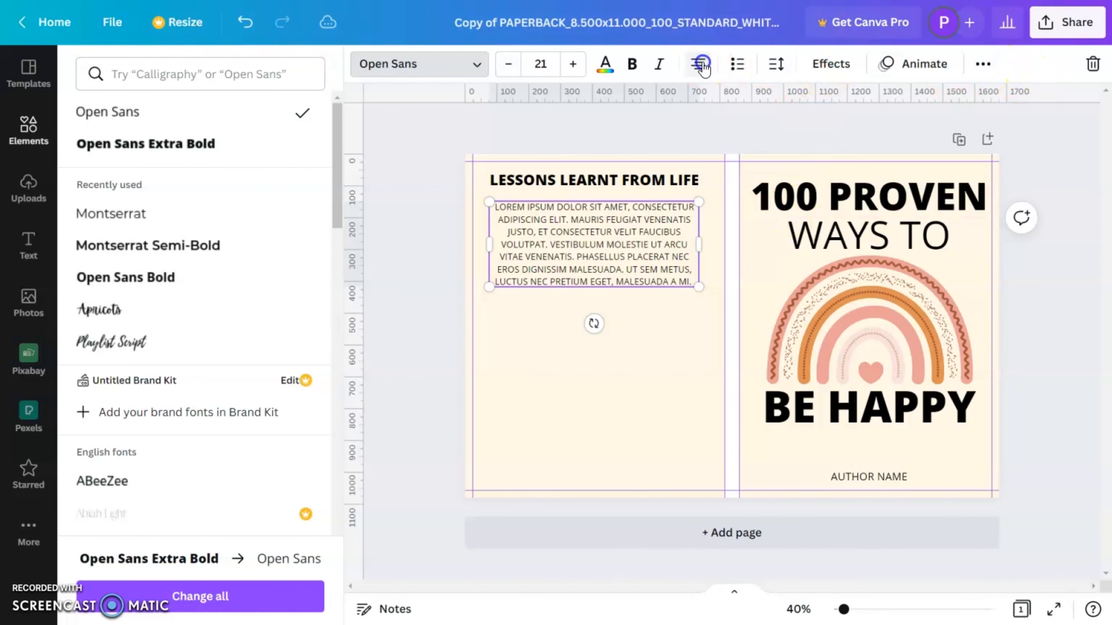
click(698, 64)
click(698, 64)
Step: Copy the paragraph below itself, narrow the copy to under half the width and cut its text off after "VOLUTPAT."
key(ctrl+d)
drag(574, 238, 574, 335)
drag(699, 333, 571, 334)
key(BackSpace)
click(647, 372)
Step: Search the Pixabay images for "happy life"
click(28, 359)
click(170, 77)
text(happy)
key(Return)
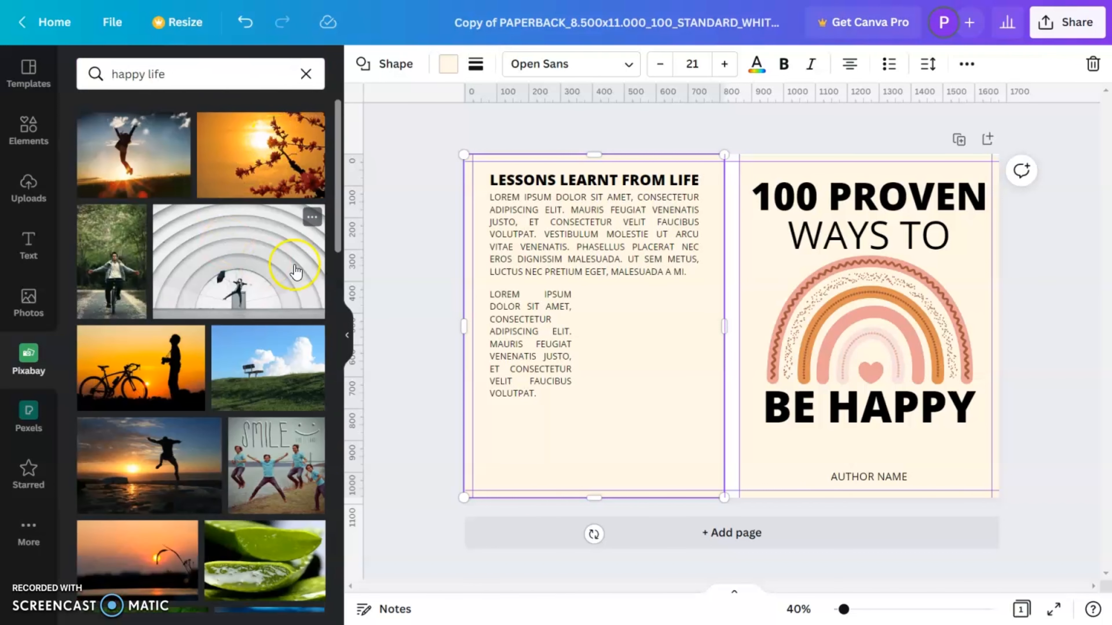
Step: Insert the photo of a person jumping at sunset, scale it down and place it beside the short paragraph, flush with the long paragraph's edge
click(115, 141)
drag(916, 468, 781, 363)
drag(764, 324, 676, 323)
drag(693, 289, 699, 283)
Step: Widen the short paragraph to nearly reach the photo, then move both together slightly up beneath the long paragraph
click(557, 341)
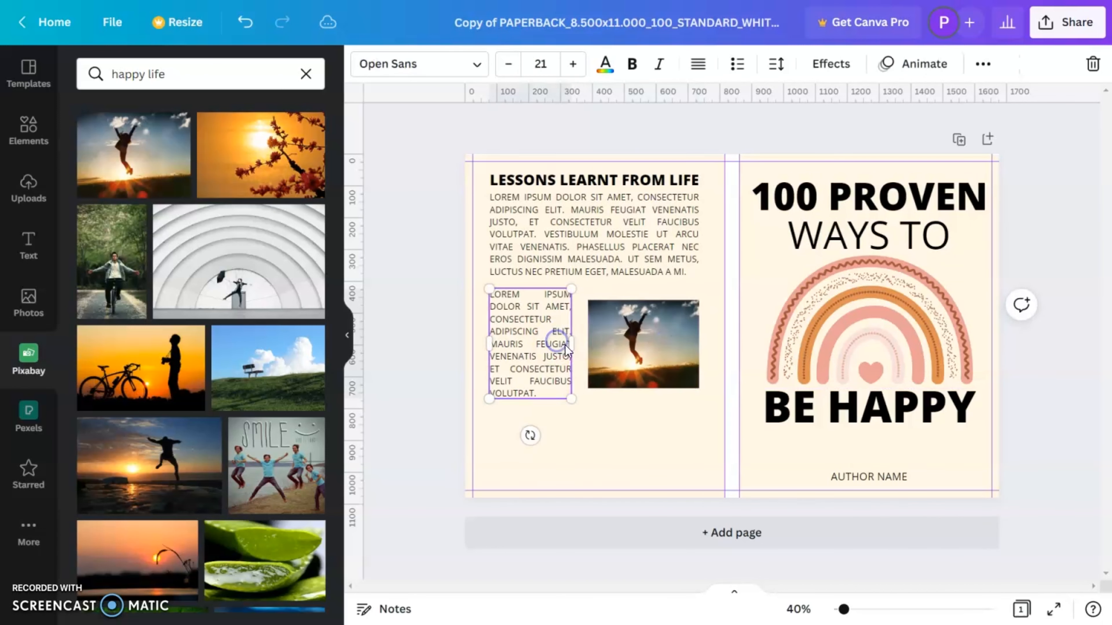
drag(571, 344, 588, 344)
drag(541, 339, 541, 348)
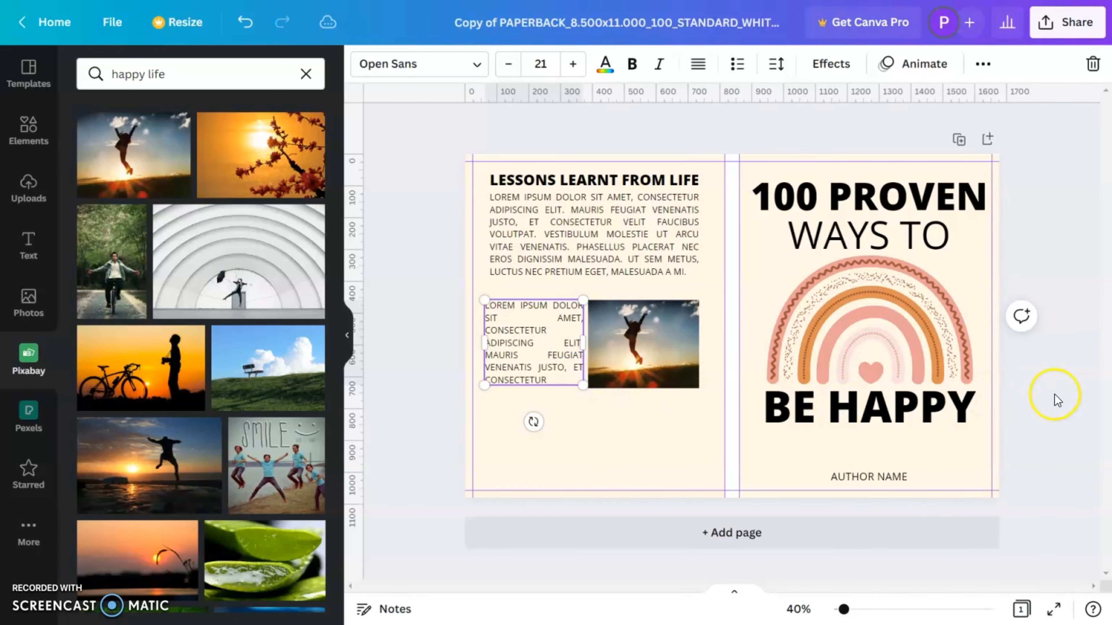
shift+click(643, 343)
drag(529, 356, 594, 334)
Step: Left-align the short paragraph and shrink the jumping-person photo slightly to leave a gap beside the text
click(529, 348)
click(698, 64)
click(622, 350)
drag(587, 380, 603, 369)
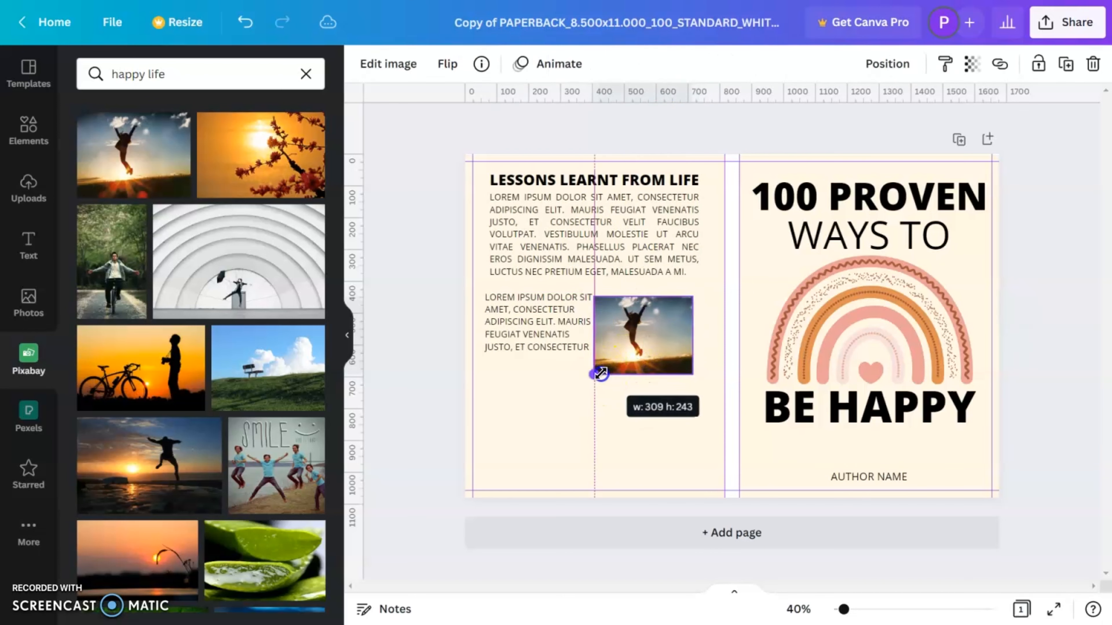
Step: Reduce the copy of the short paragraph to a single bold line "LOREM IPSUM DOLORT" directly beneath the original
double_click(542, 388)
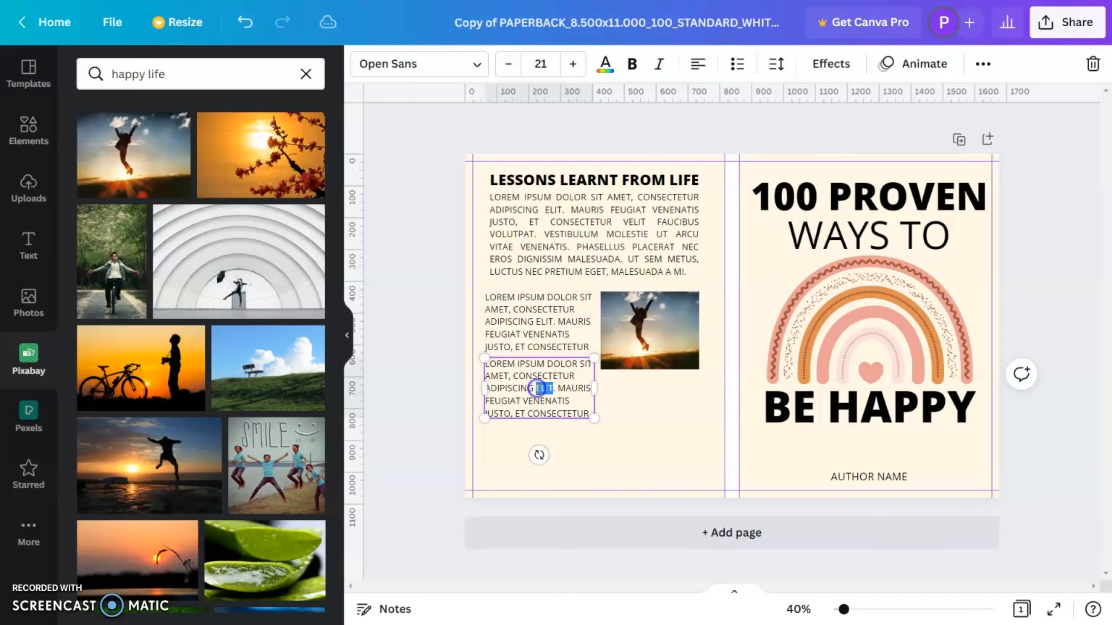
click(567, 378)
drag(591, 364, 581, 413)
key(BackSpace)
click(631, 64)
key(BackSpace)
key(BackSpace)
key(BackSpace)
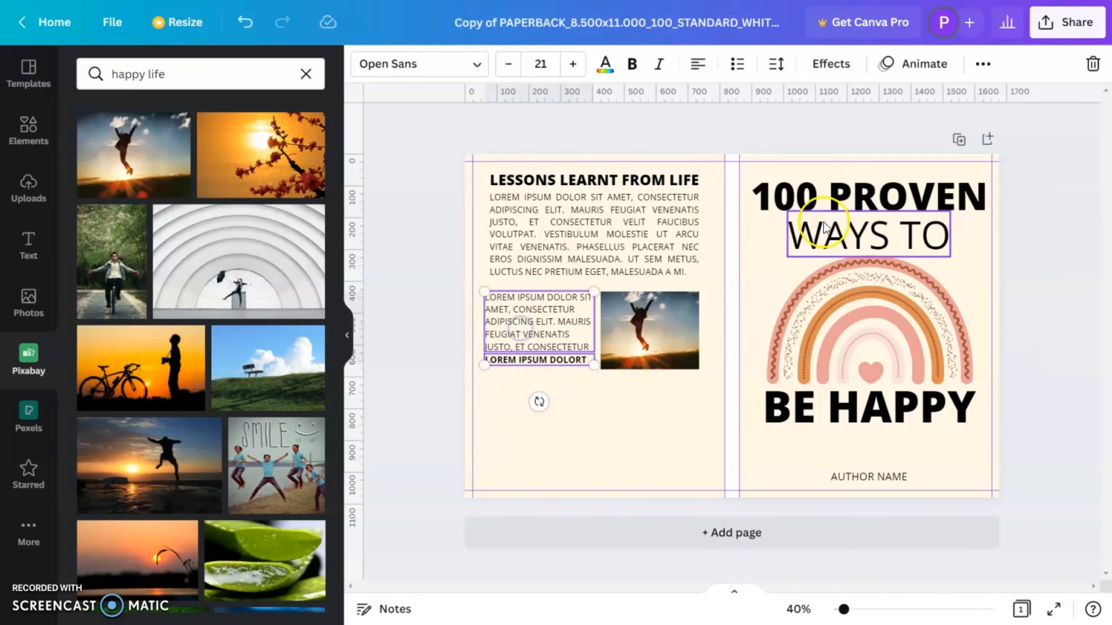
Step: Copy the back-cover heading below the photo and change the copy's text to "LIVE LIFE TO ITS FULLEST"
click(714, 198)
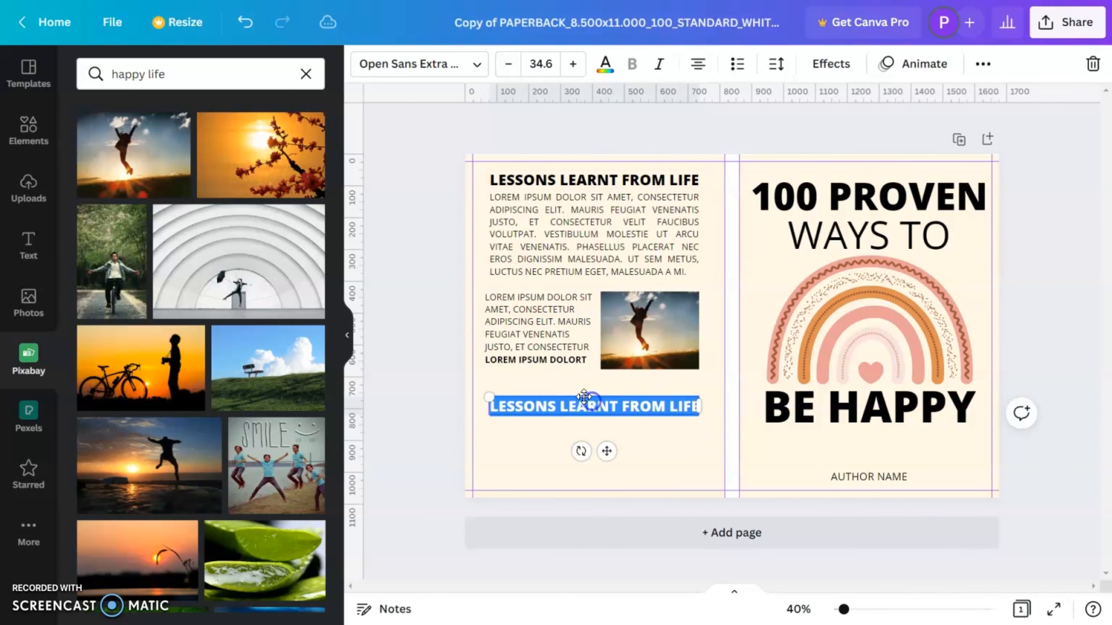
text(LIVE LIFE TO ITS F)
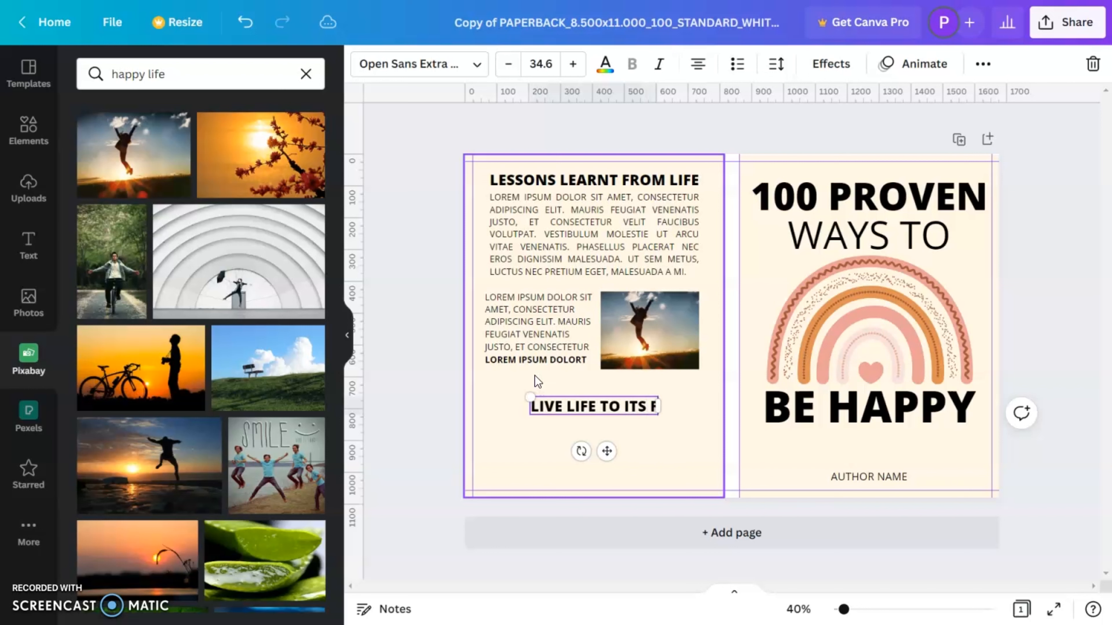
text(ULLEST)
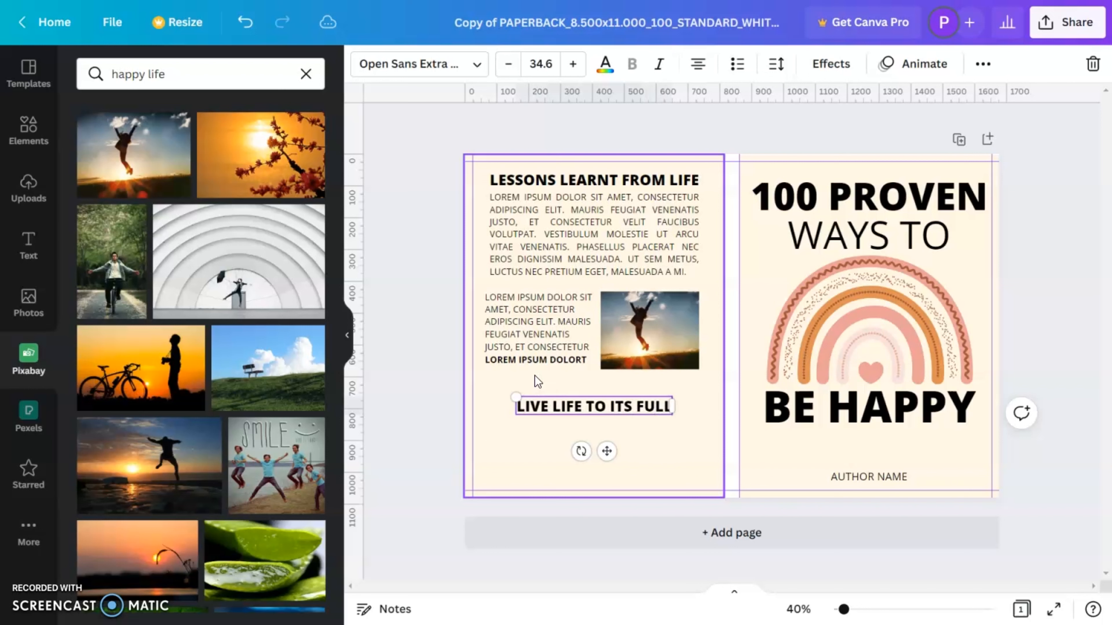
Step: Add a pink rectangle behind "LIVE LIFE TO ITS FULLEST" and size it as a banner about 791 x 109 between the back-cover guides
click(28, 130)
click(99, 306)
click(448, 64)
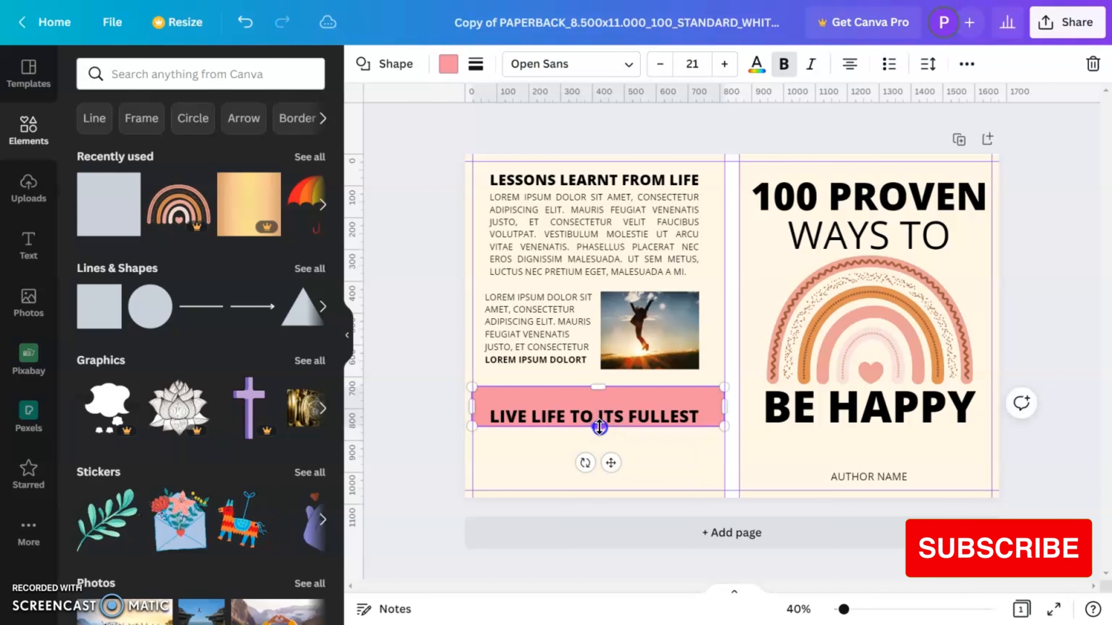
drag(600, 428, 600, 432)
drag(600, 387, 600, 397)
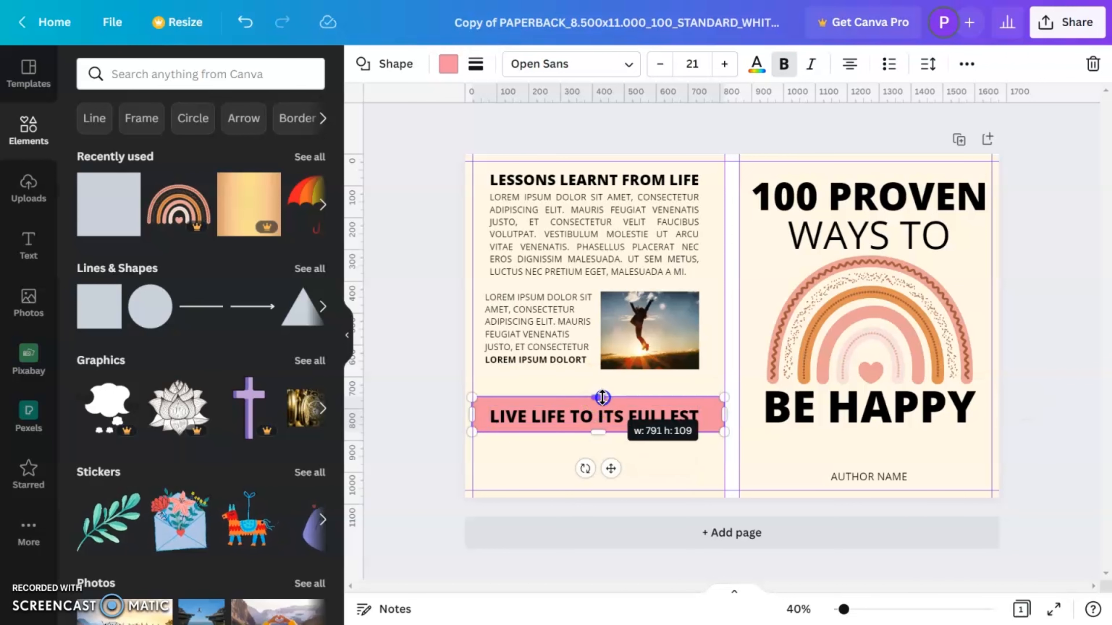
Step: Change the text colour of "LIVE LIFE TO ITS FULLEST" to white
click(648, 416)
click(606, 65)
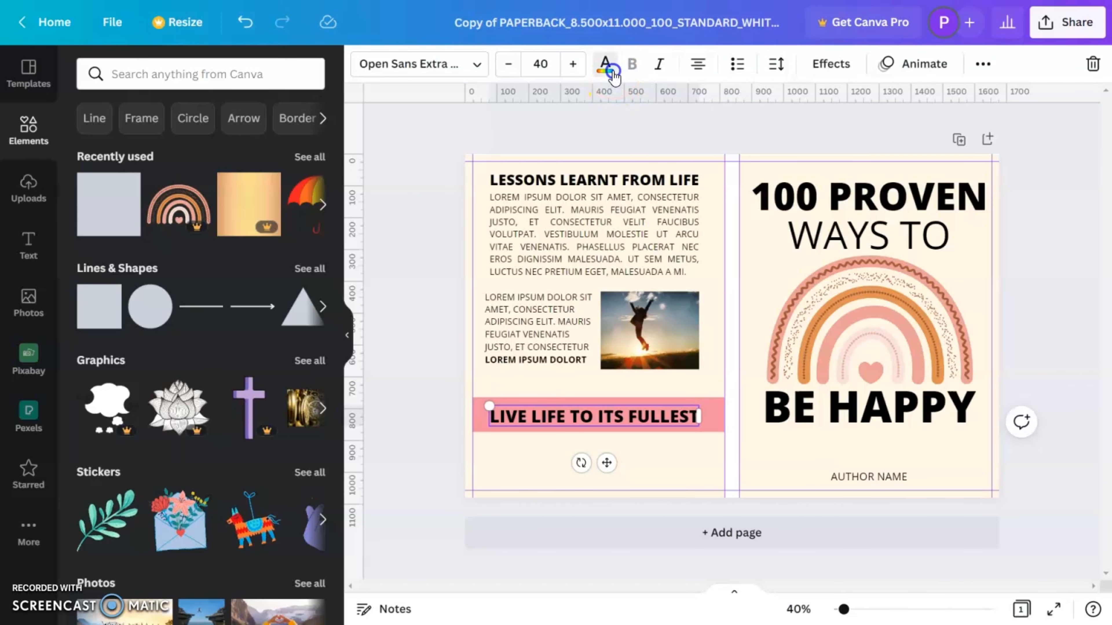
click(264, 147)
Step: Align the "LIVE LIFE TO ITS FULLEST" text and the pink banner to each other's middle and centre
shift+click(711, 417)
click(965, 66)
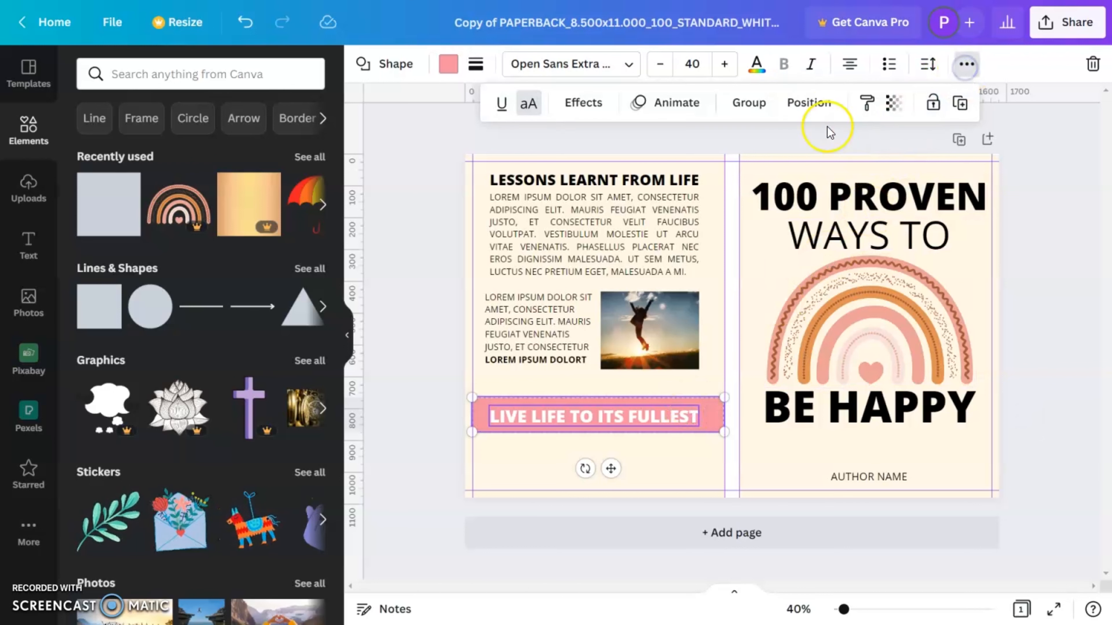
click(813, 103)
click(622, 250)
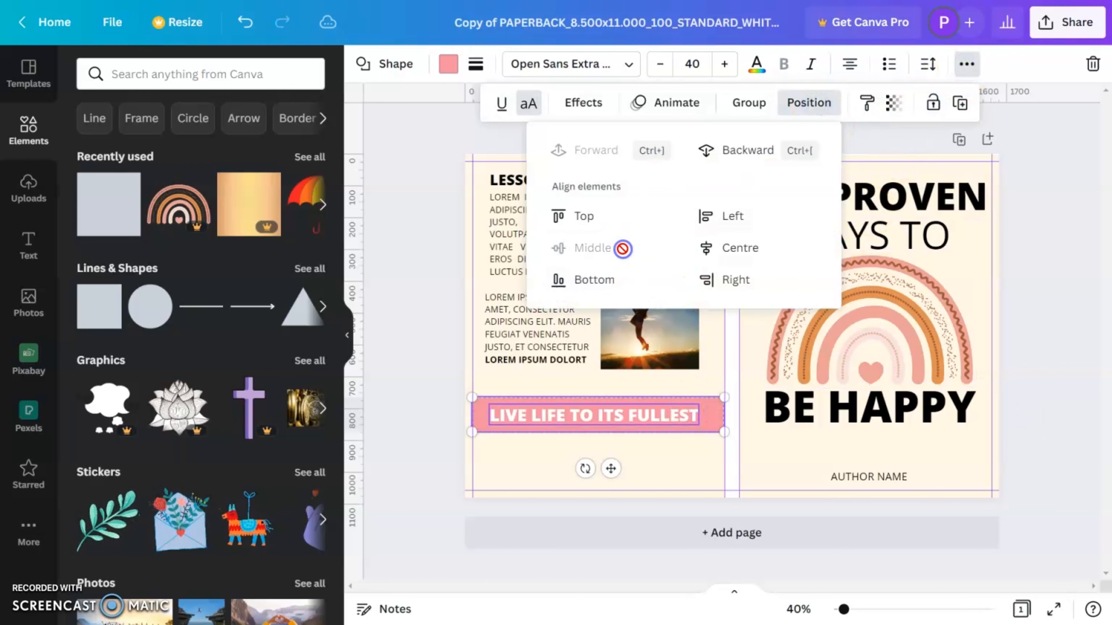
click(708, 250)
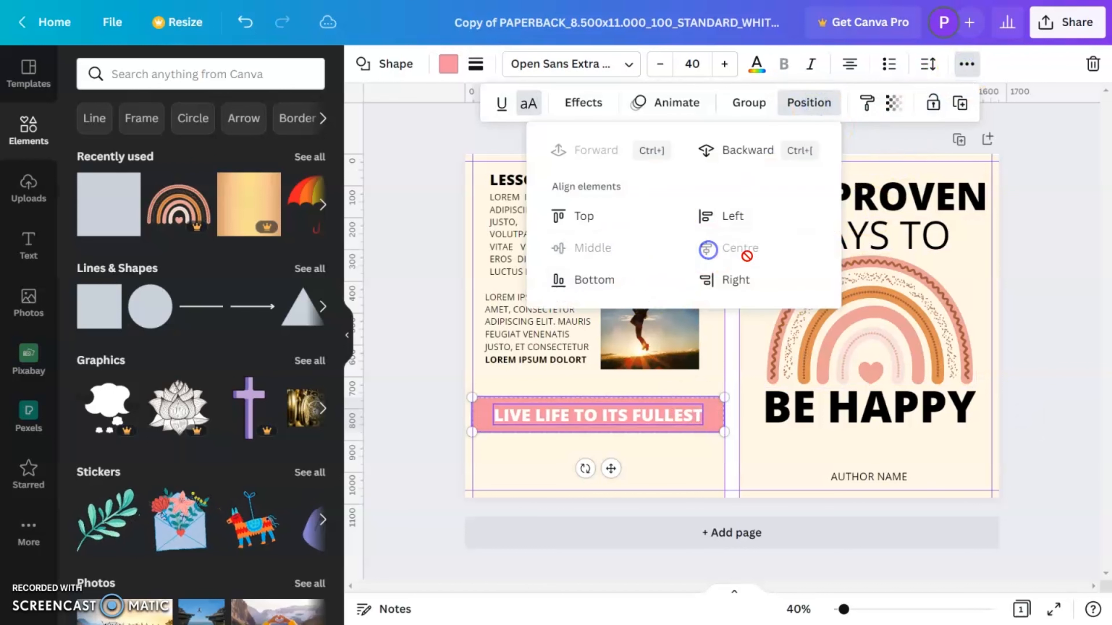
click(1054, 348)
click(1051, 350)
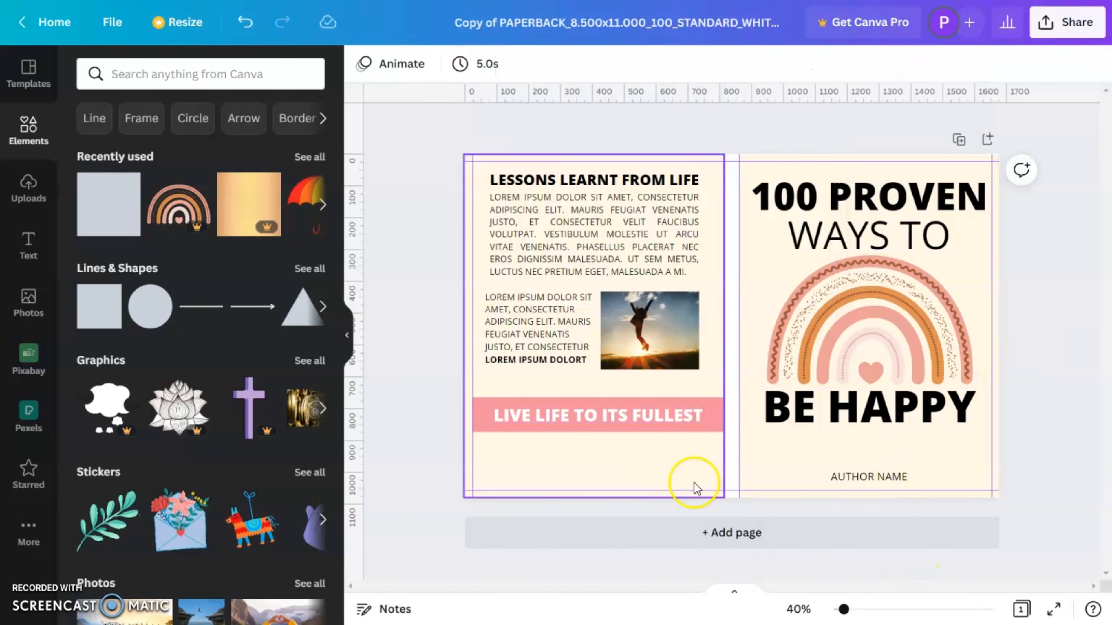
Step: Copy the cream background rectangle and fit the copy over the spine, between the two spine guides
click(640, 475)
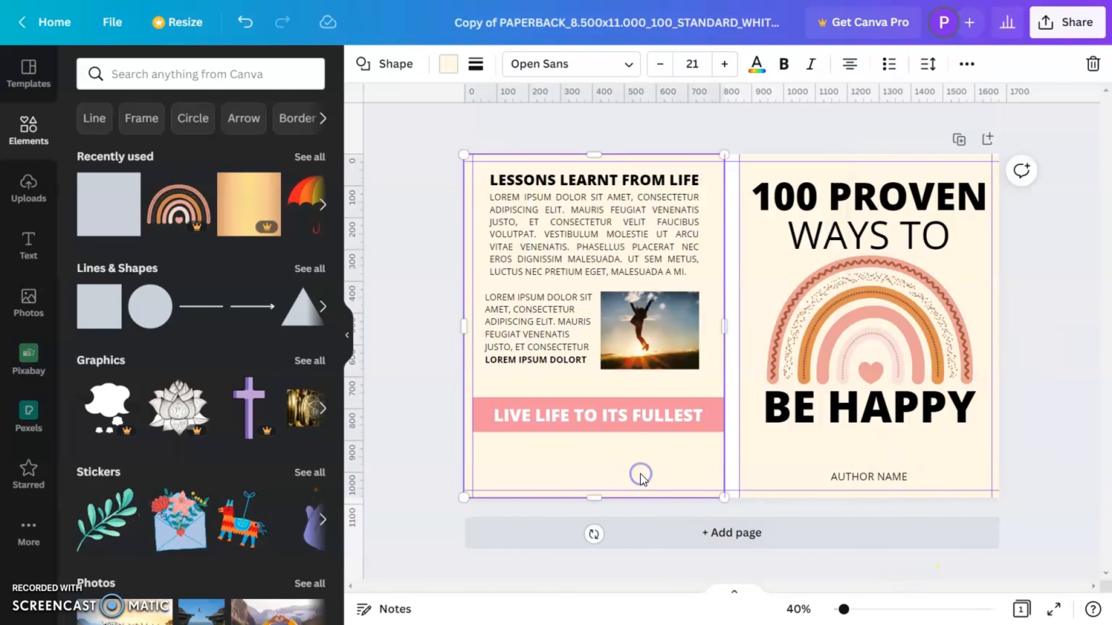
click(1042, 300)
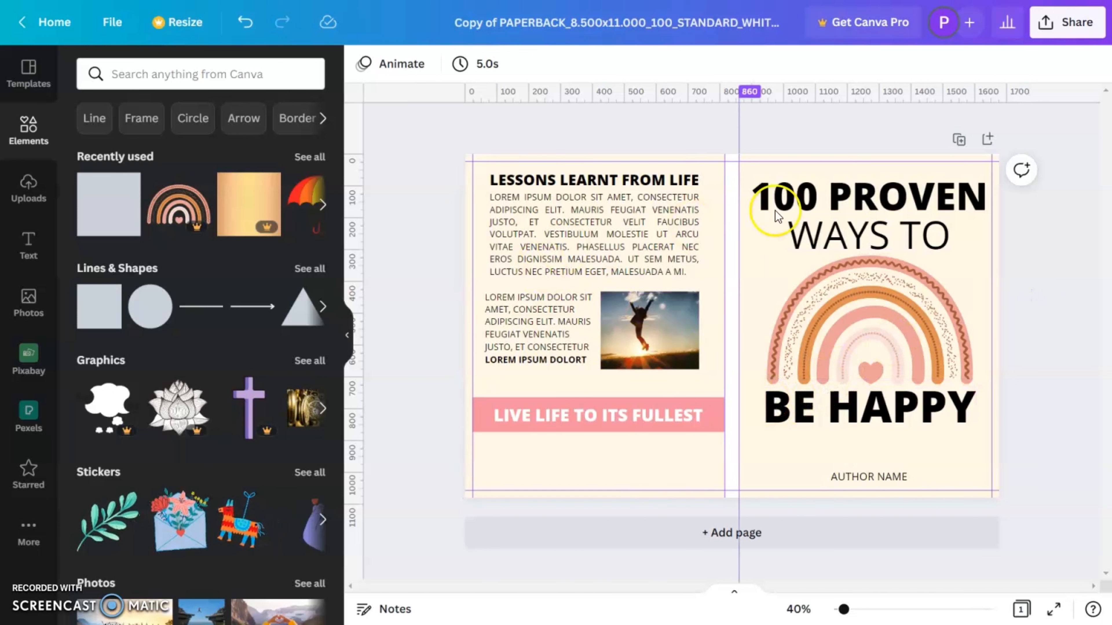
click(714, 216)
drag(753, 288, 739, 287)
drag(992, 325, 782, 338)
click(1076, 332)
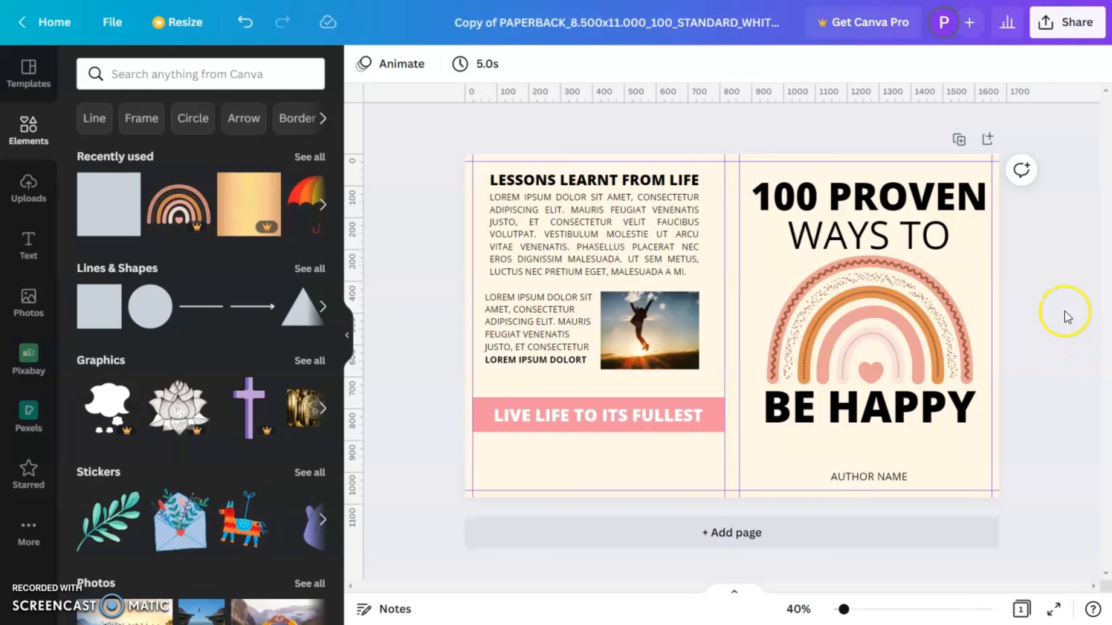
Step: Scale the front-cover "WAYS TO" text down to size 77.8, keeping it centred under "100 PROVEN"
click(948, 252)
drag(955, 257, 940, 253)
click(1053, 270)
click(884, 246)
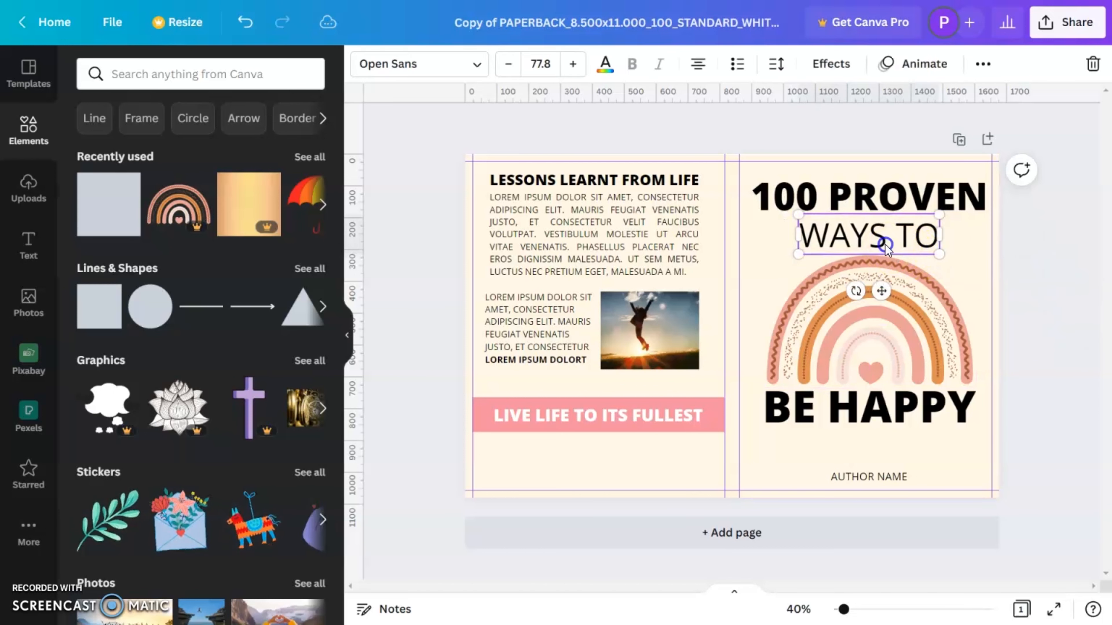